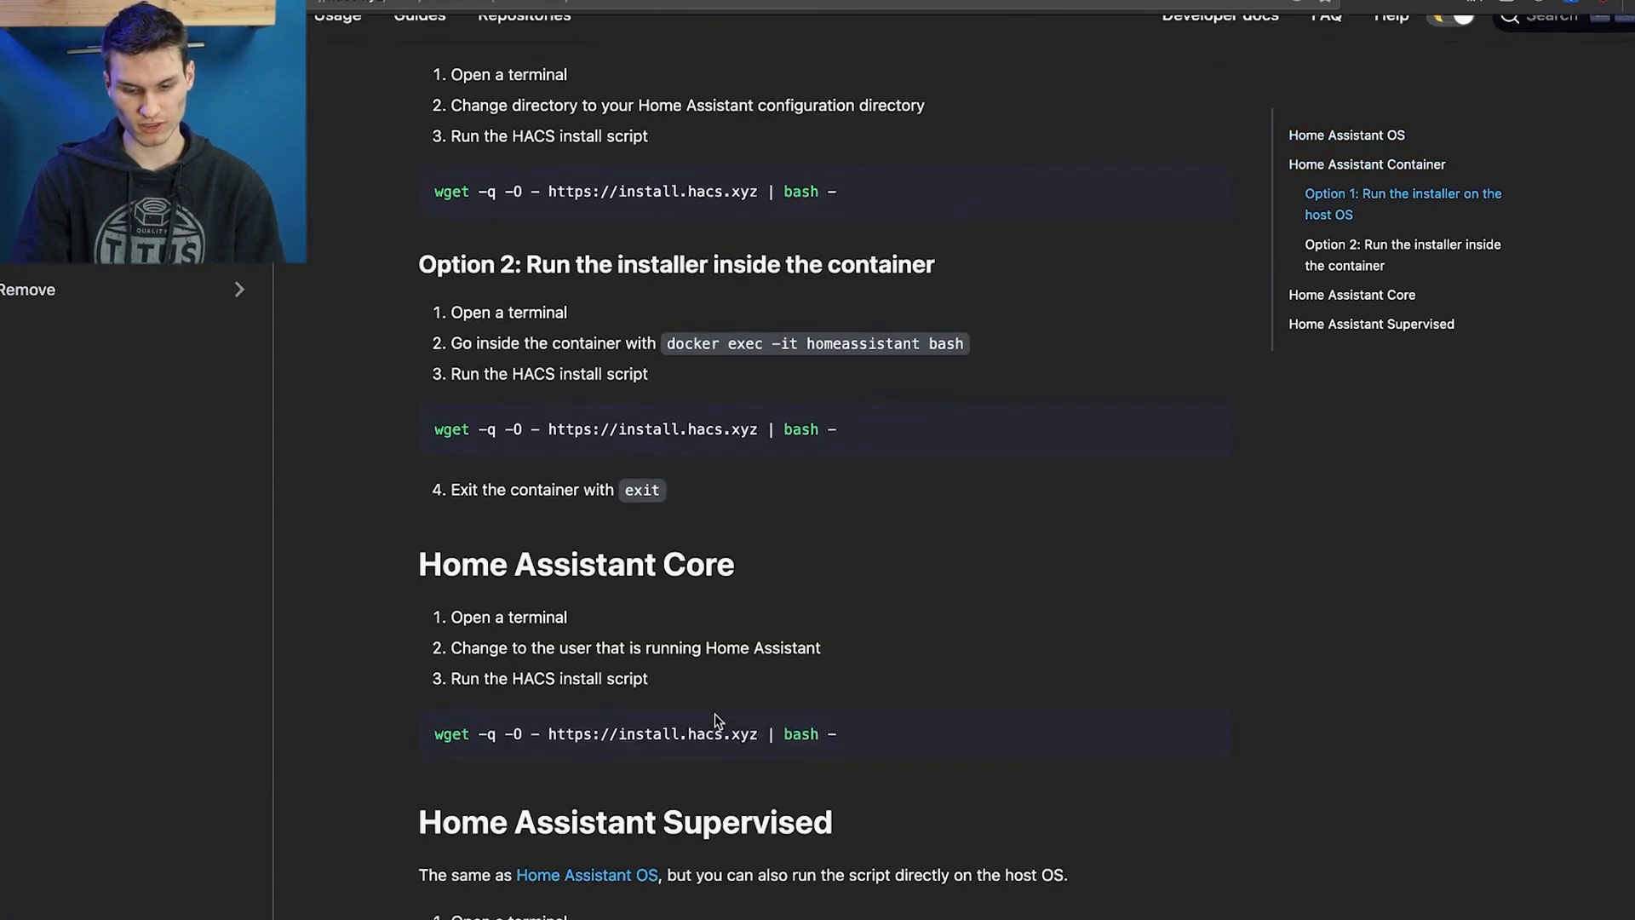
# Read through the HACS installation guide, switch to Home Assistant's Supervisor and open the Add-on Store
pyautogui.scroll(6, 715, 721)
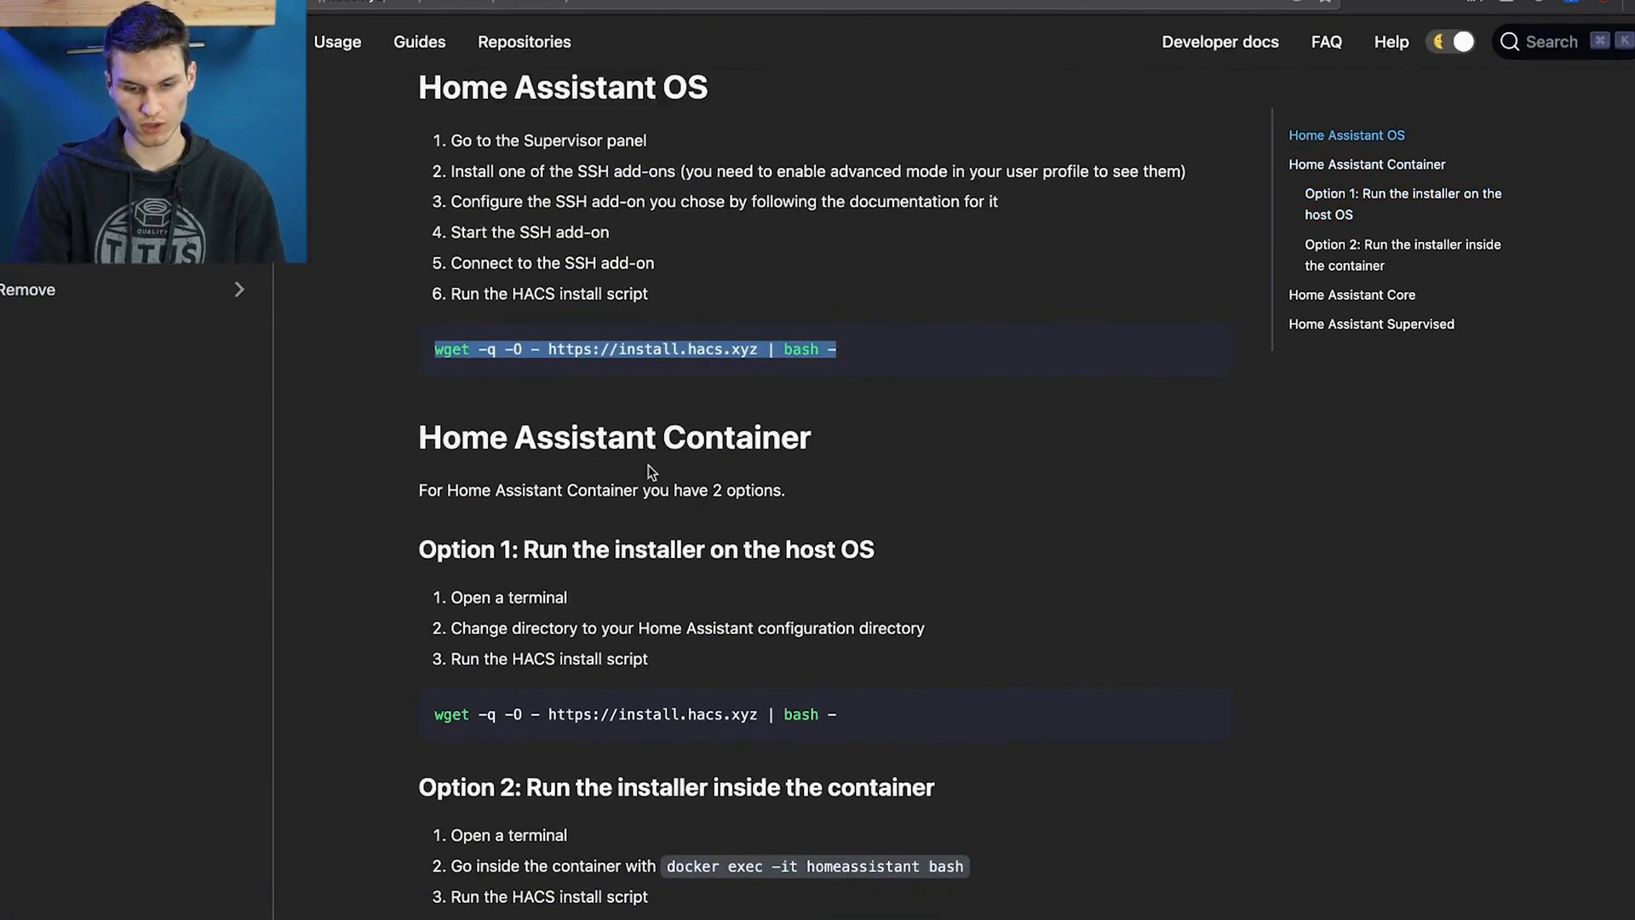
pyautogui.scroll(1, 650, 471)
pyautogui.scroll(-7, 740, 139)
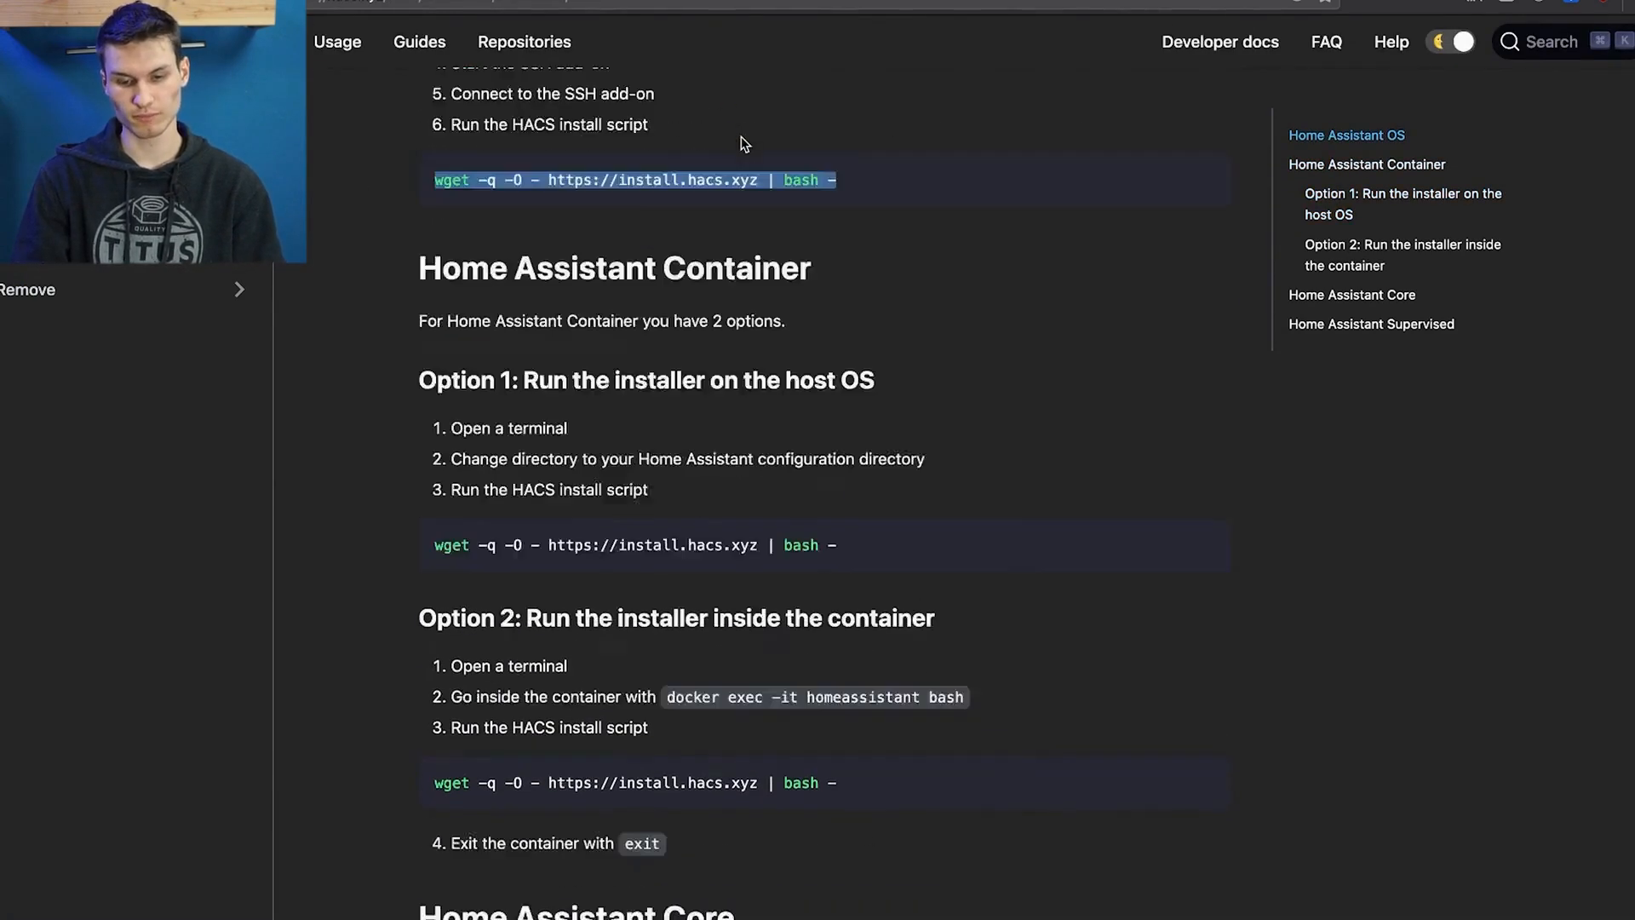
pyautogui.scroll(-2, 707, 573)
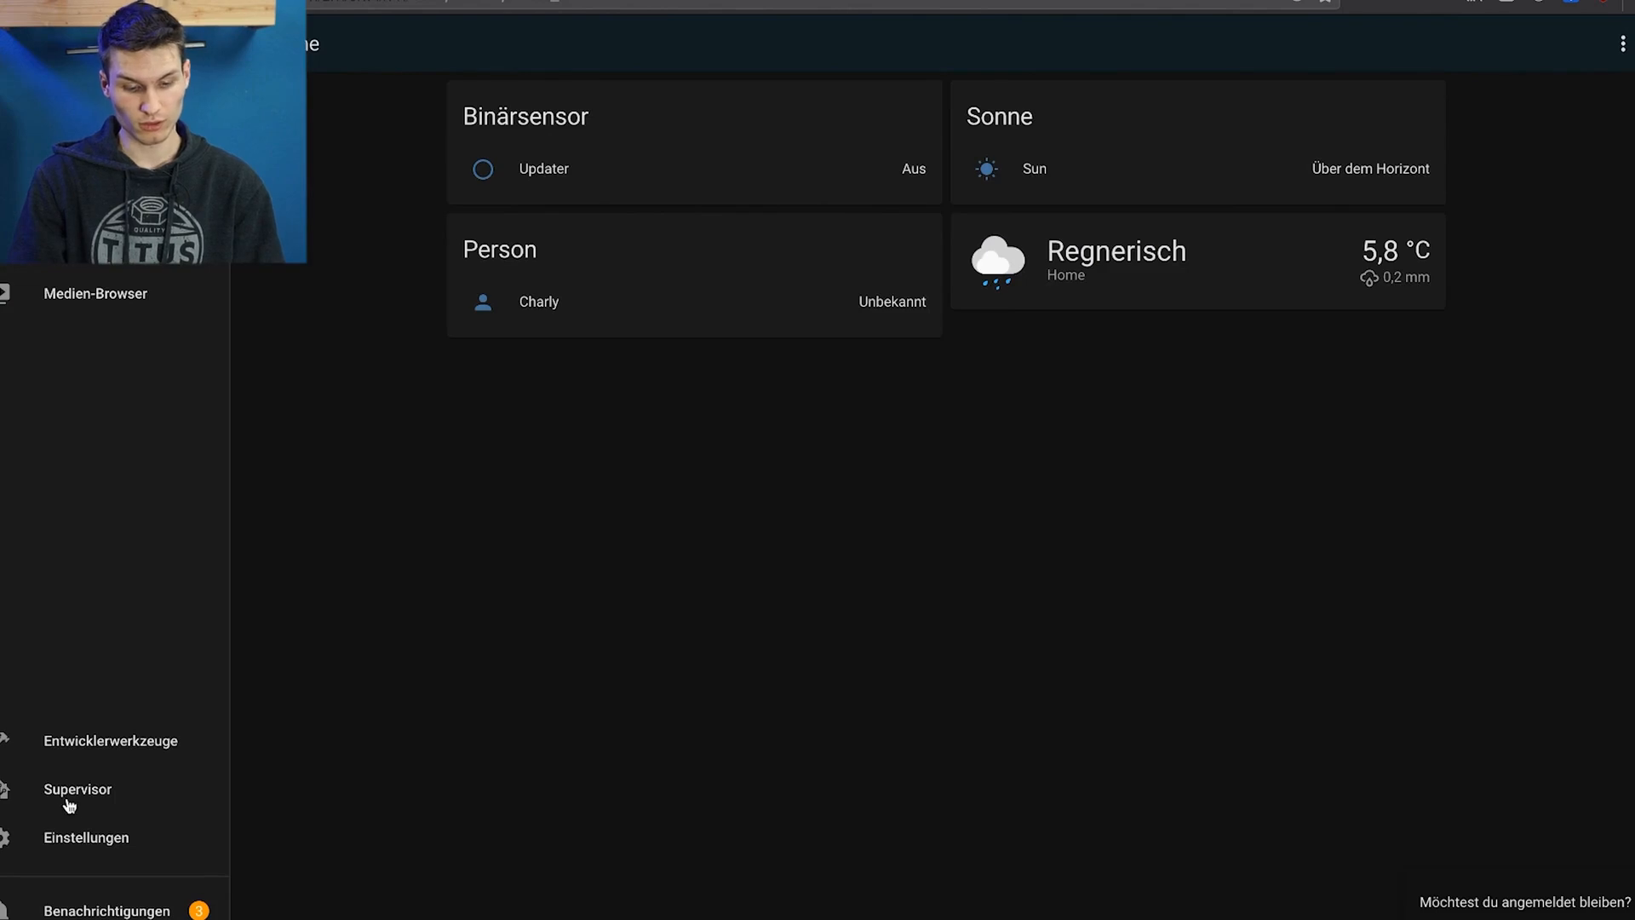
pyautogui.click(69, 804)
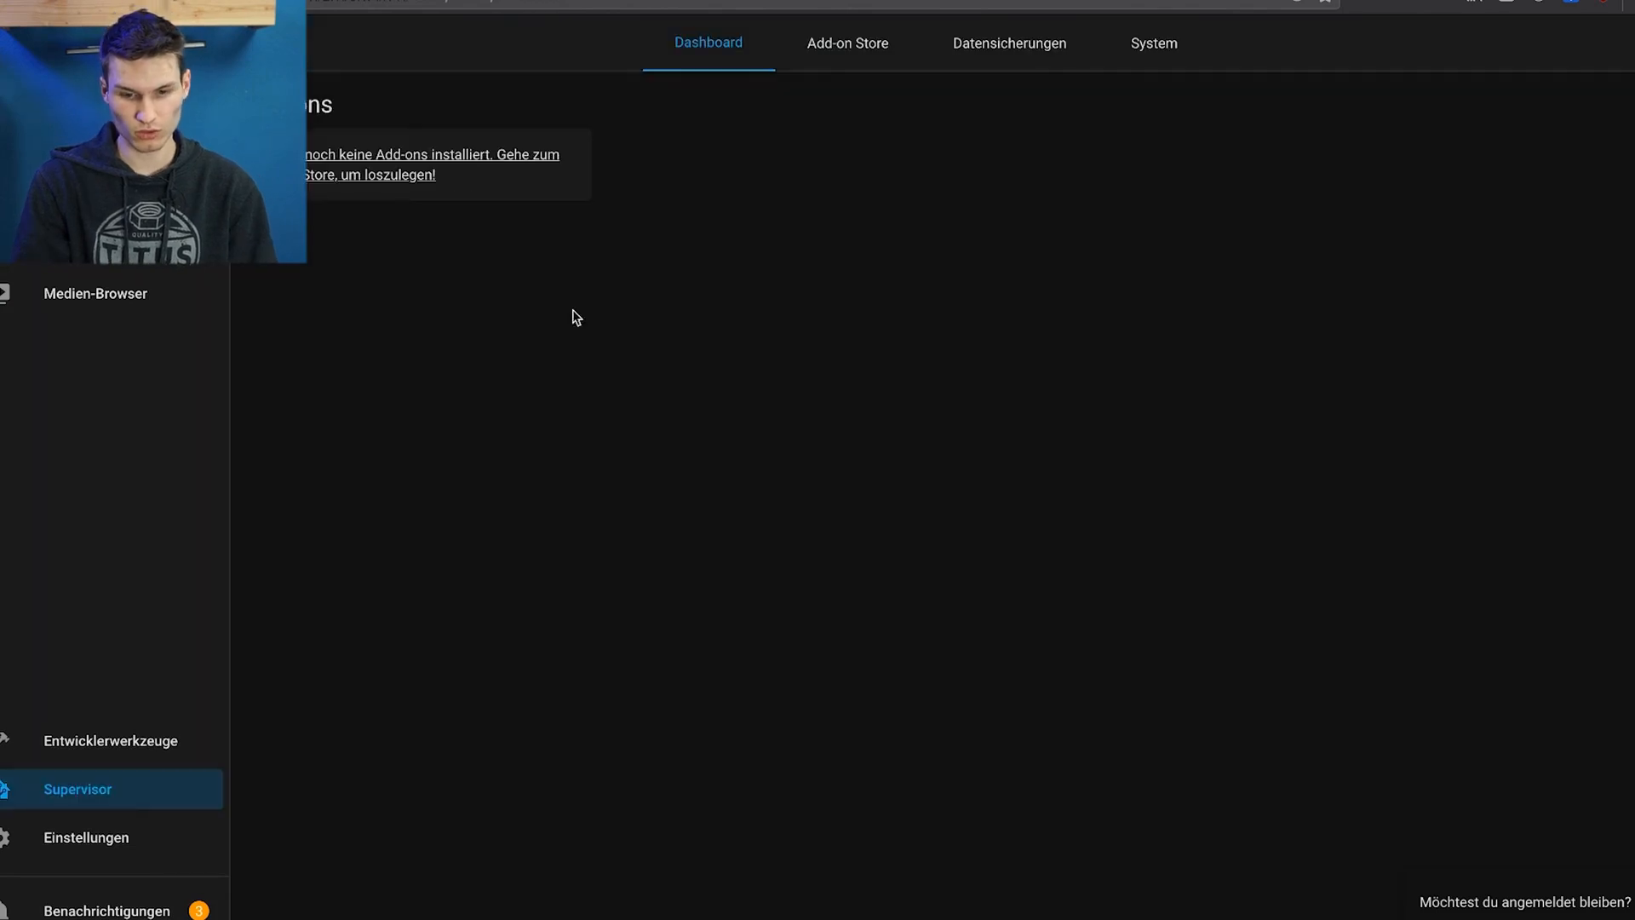
pyautogui.click(854, 42)
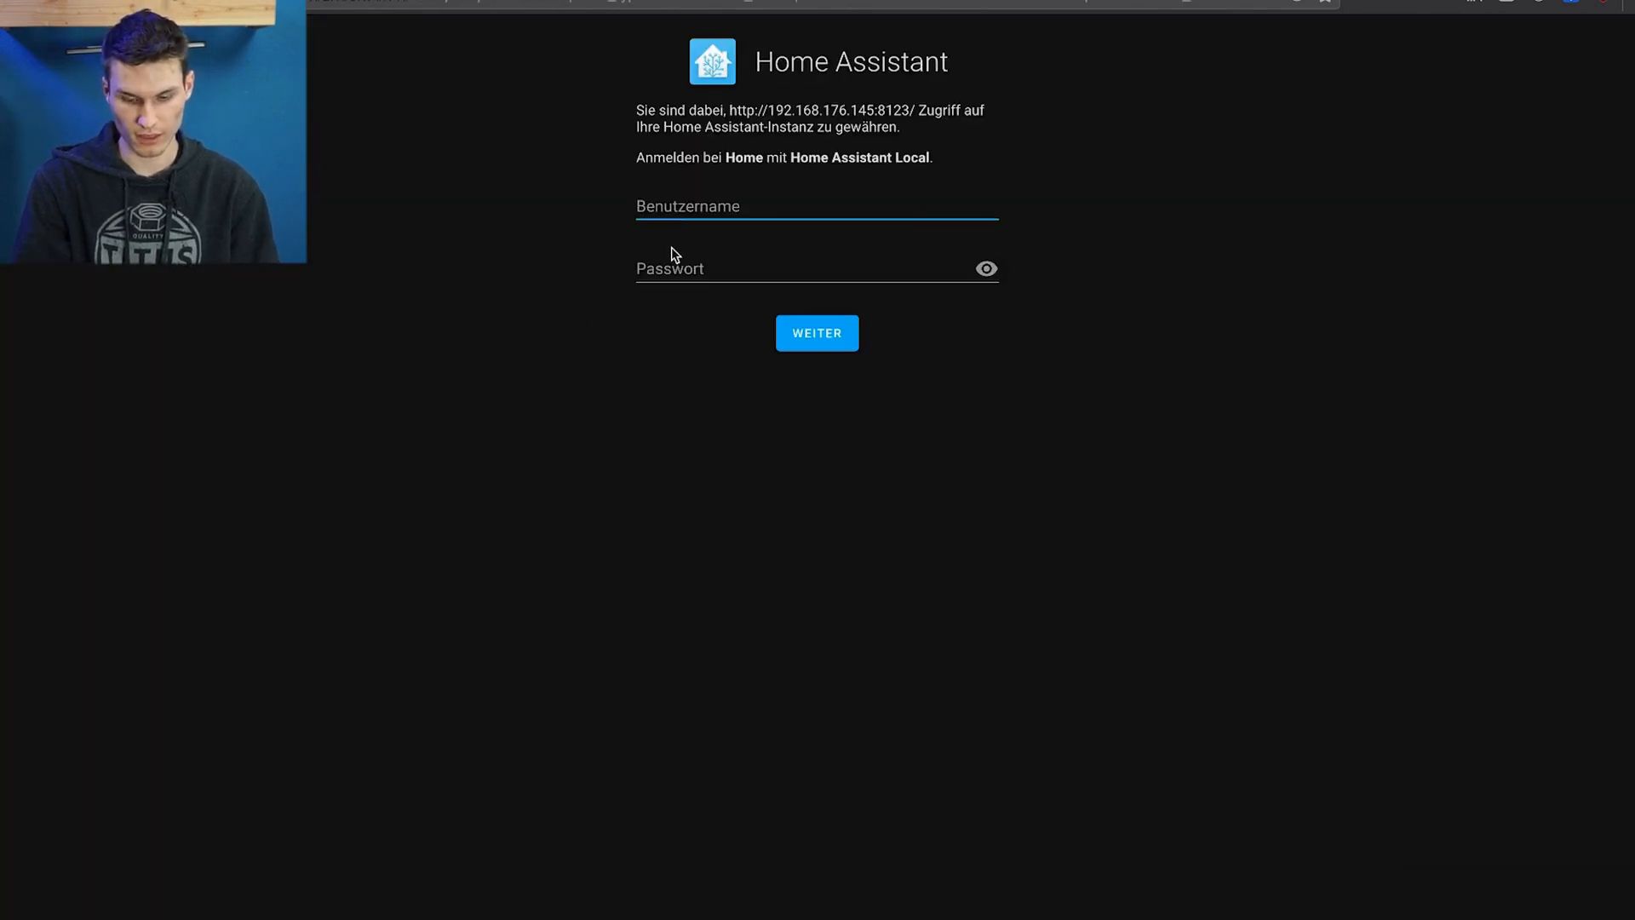
# Log in to Home Assistant with the username and account password
pyautogui.write('charl')
pyautogui.press('Tab')
pyautogui.write('•••')
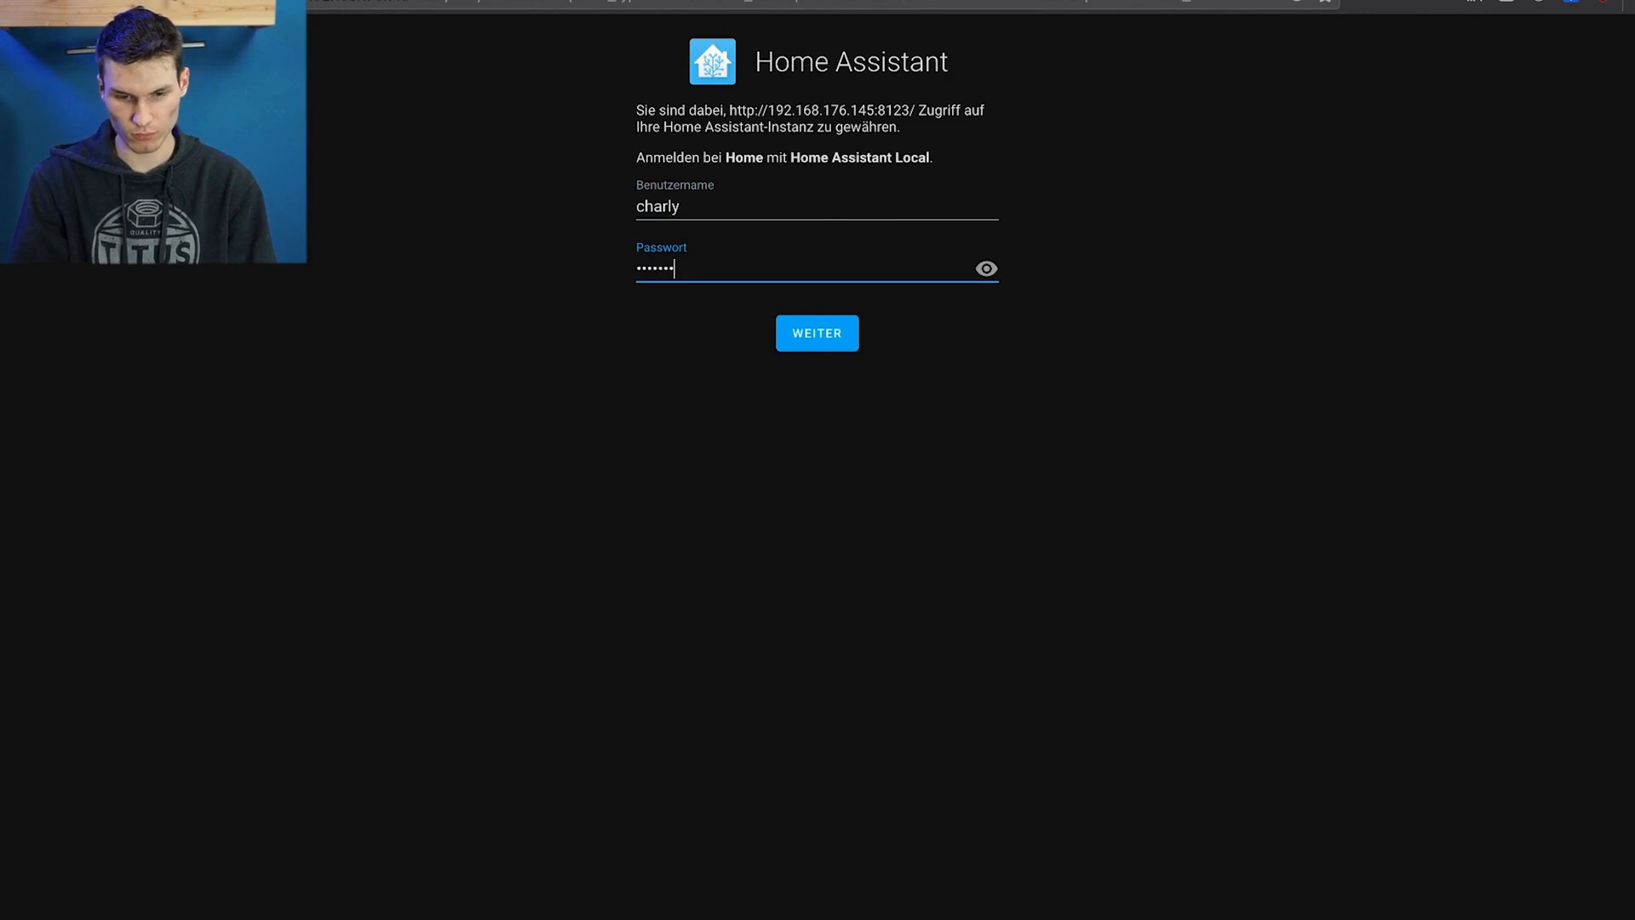
pyautogui.write('••••')
pyautogui.press('Return')
# Search the add-ons for "ssh" and open the web interface of the Terminal & SSH add-on
pyautogui.click(365, 103)
pyautogui.write('ssh')
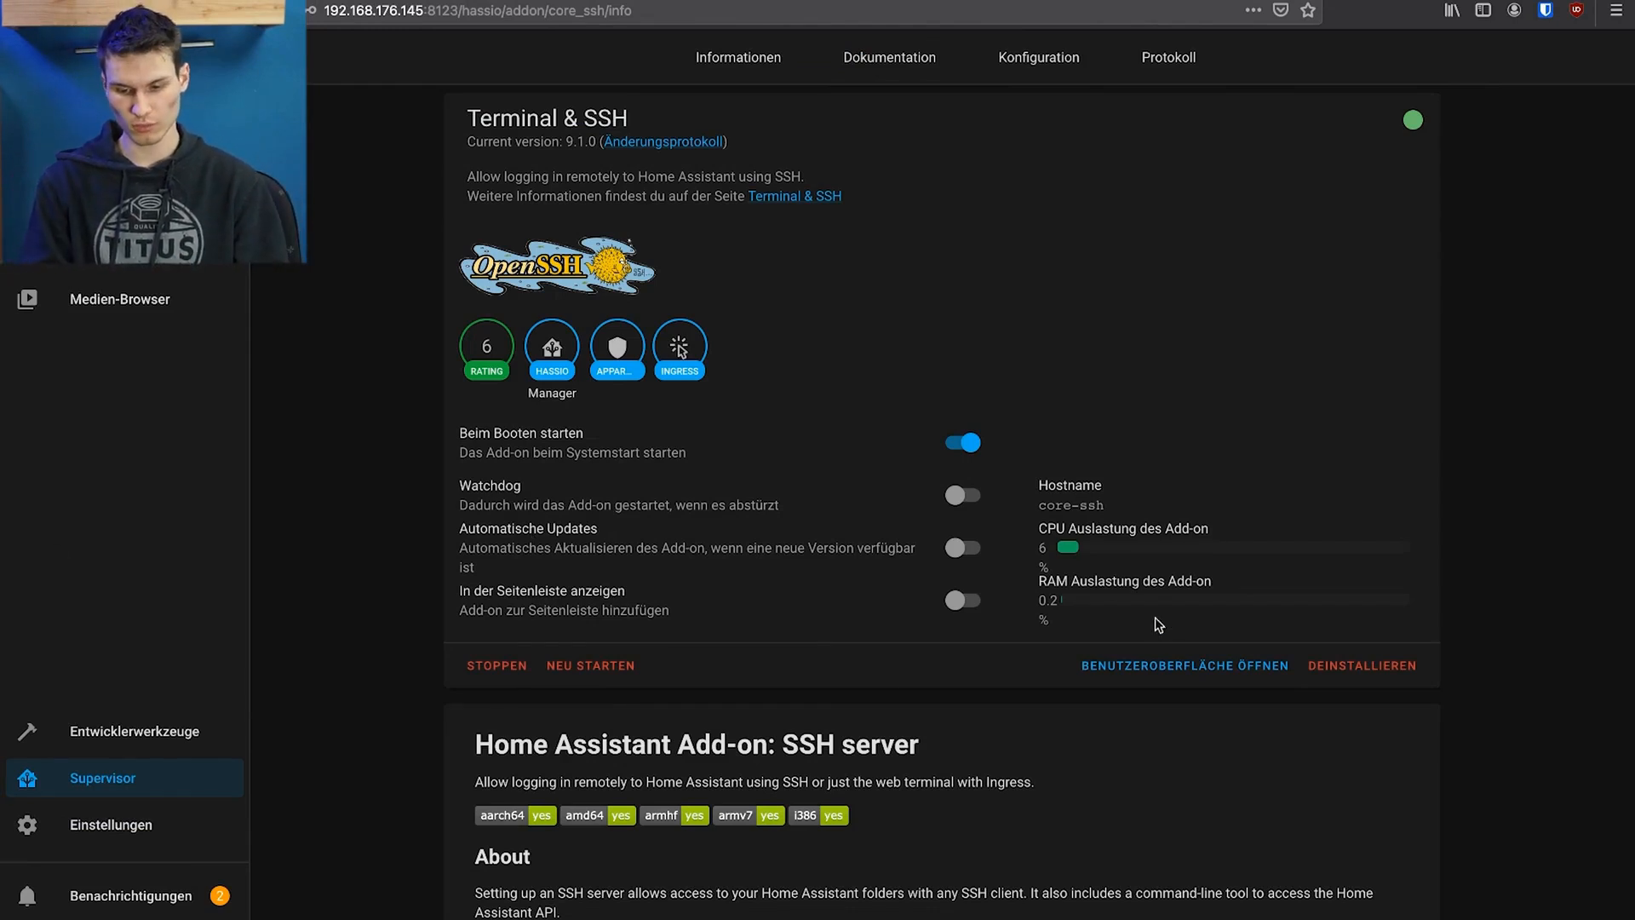
pyautogui.click(1179, 668)
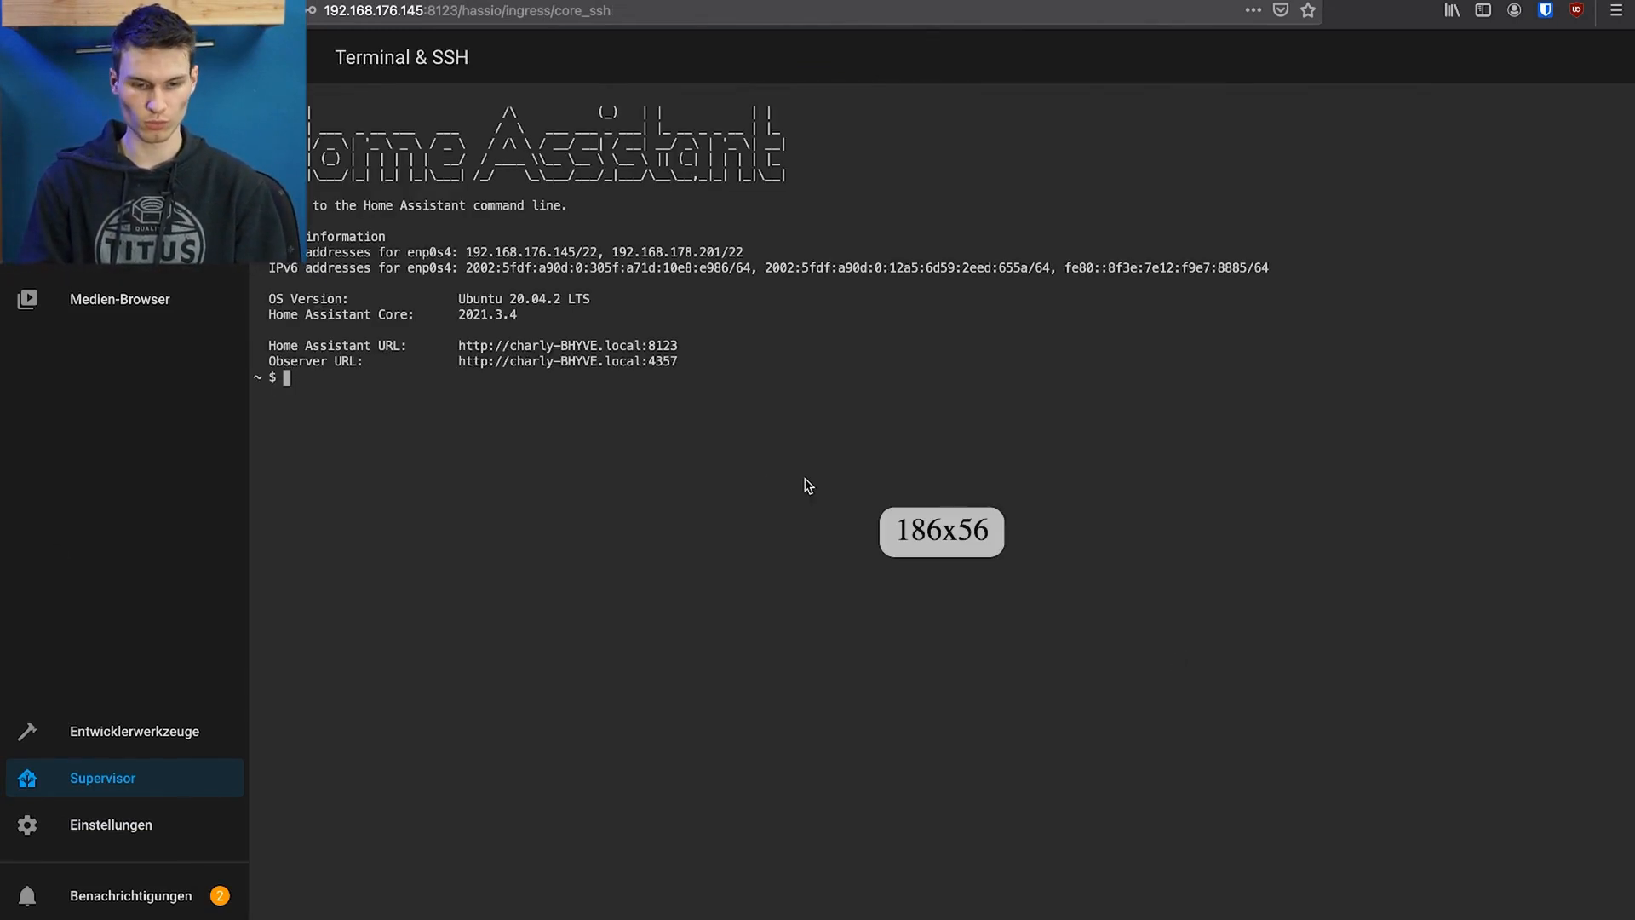
pyautogui.write('wget -q -O - https://install.hacs.xyz | bash -')
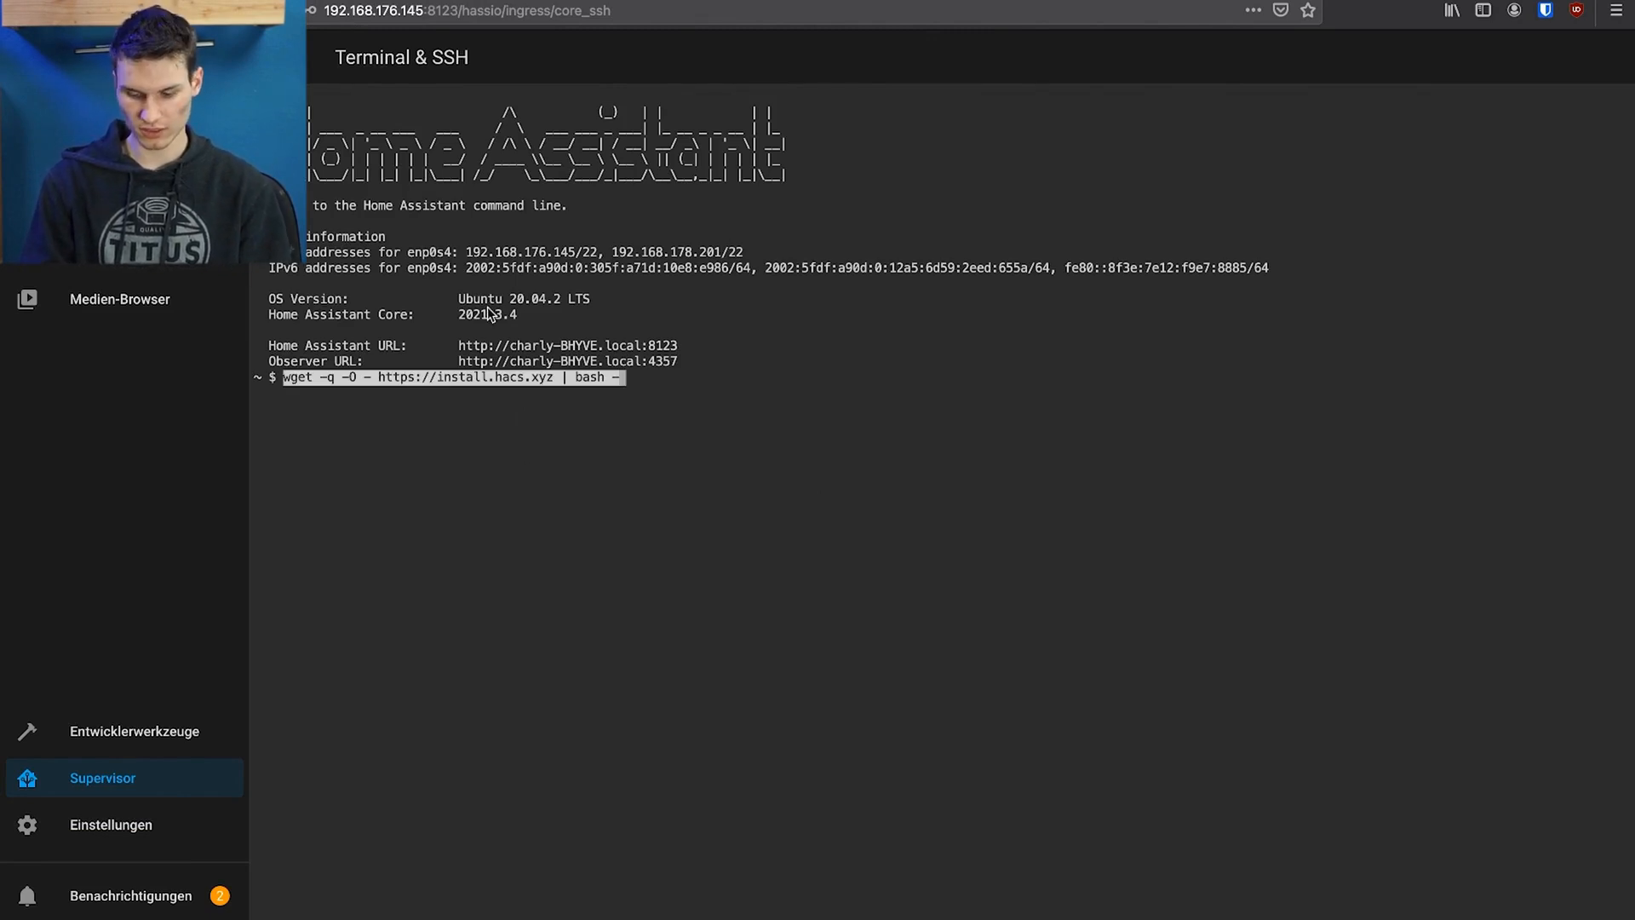
pyautogui.press('Return')
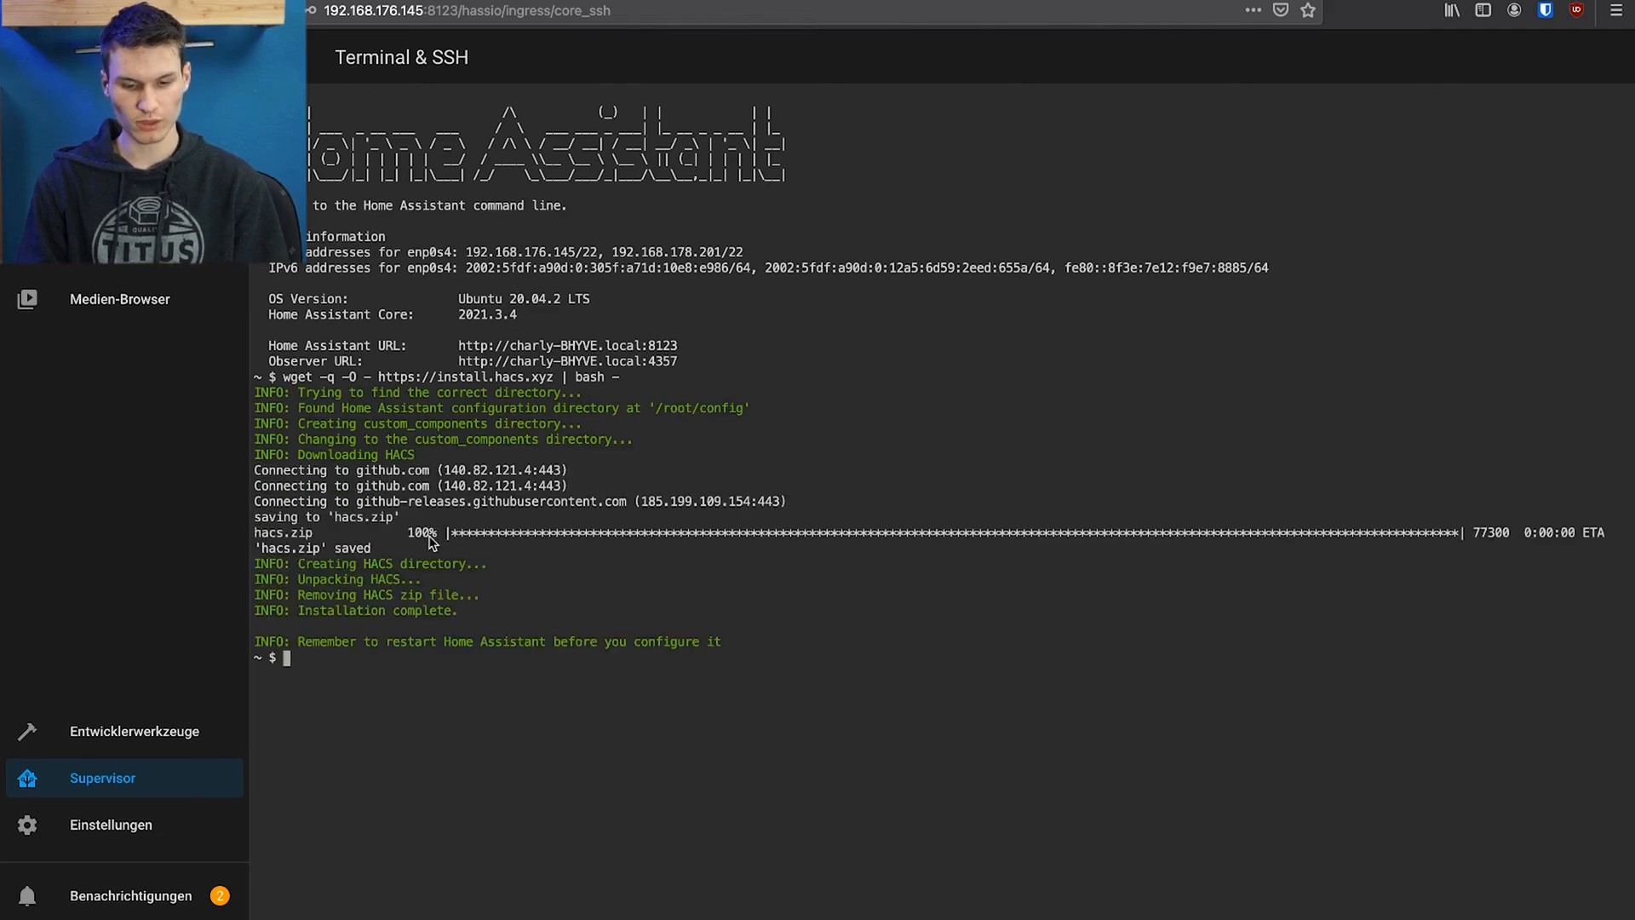
pyautogui.moveTo(298, 643); pyautogui.dragTo(576, 647)
pyautogui.click(575, 647)
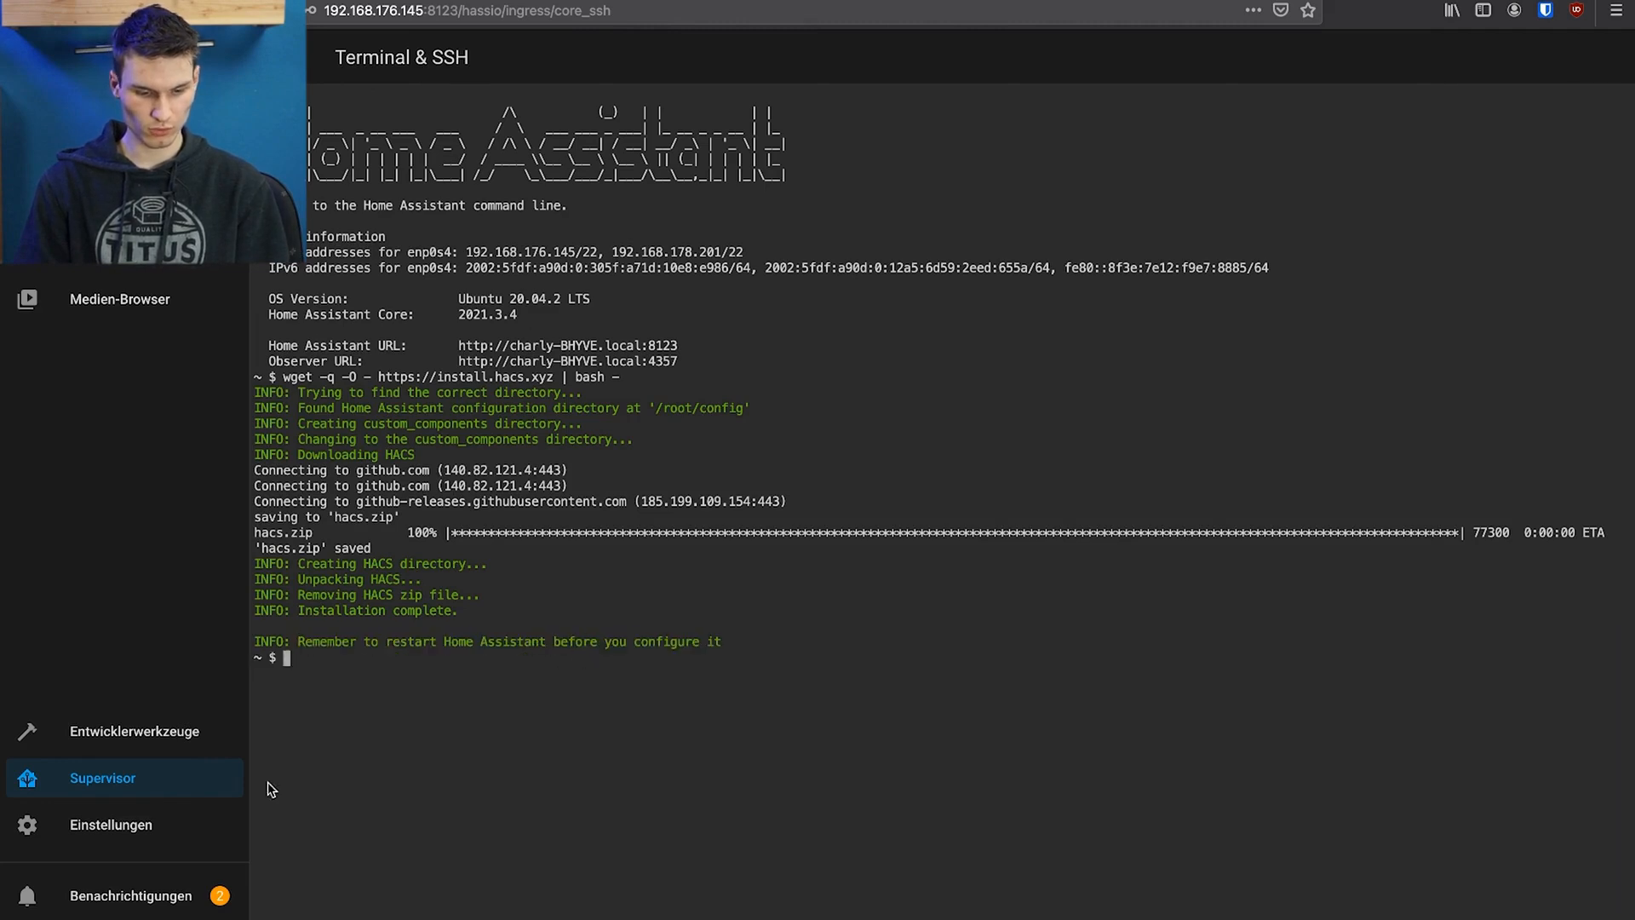
# Restart the Home Assistant server from the server control settings
pyautogui.click(153, 839)
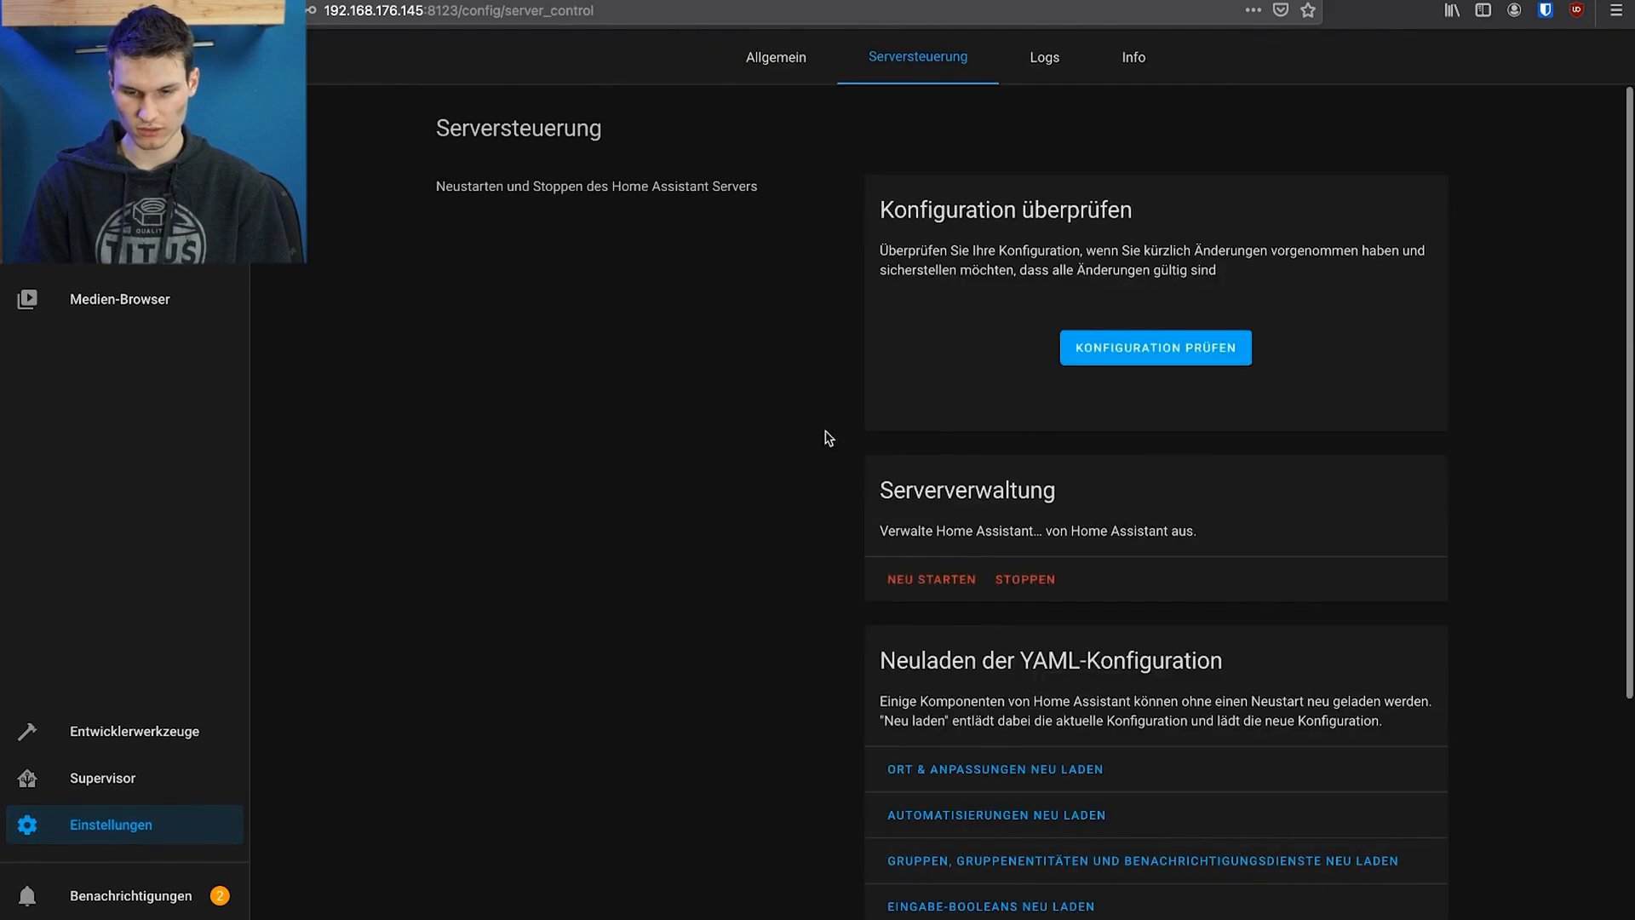
pyautogui.click(894, 585)
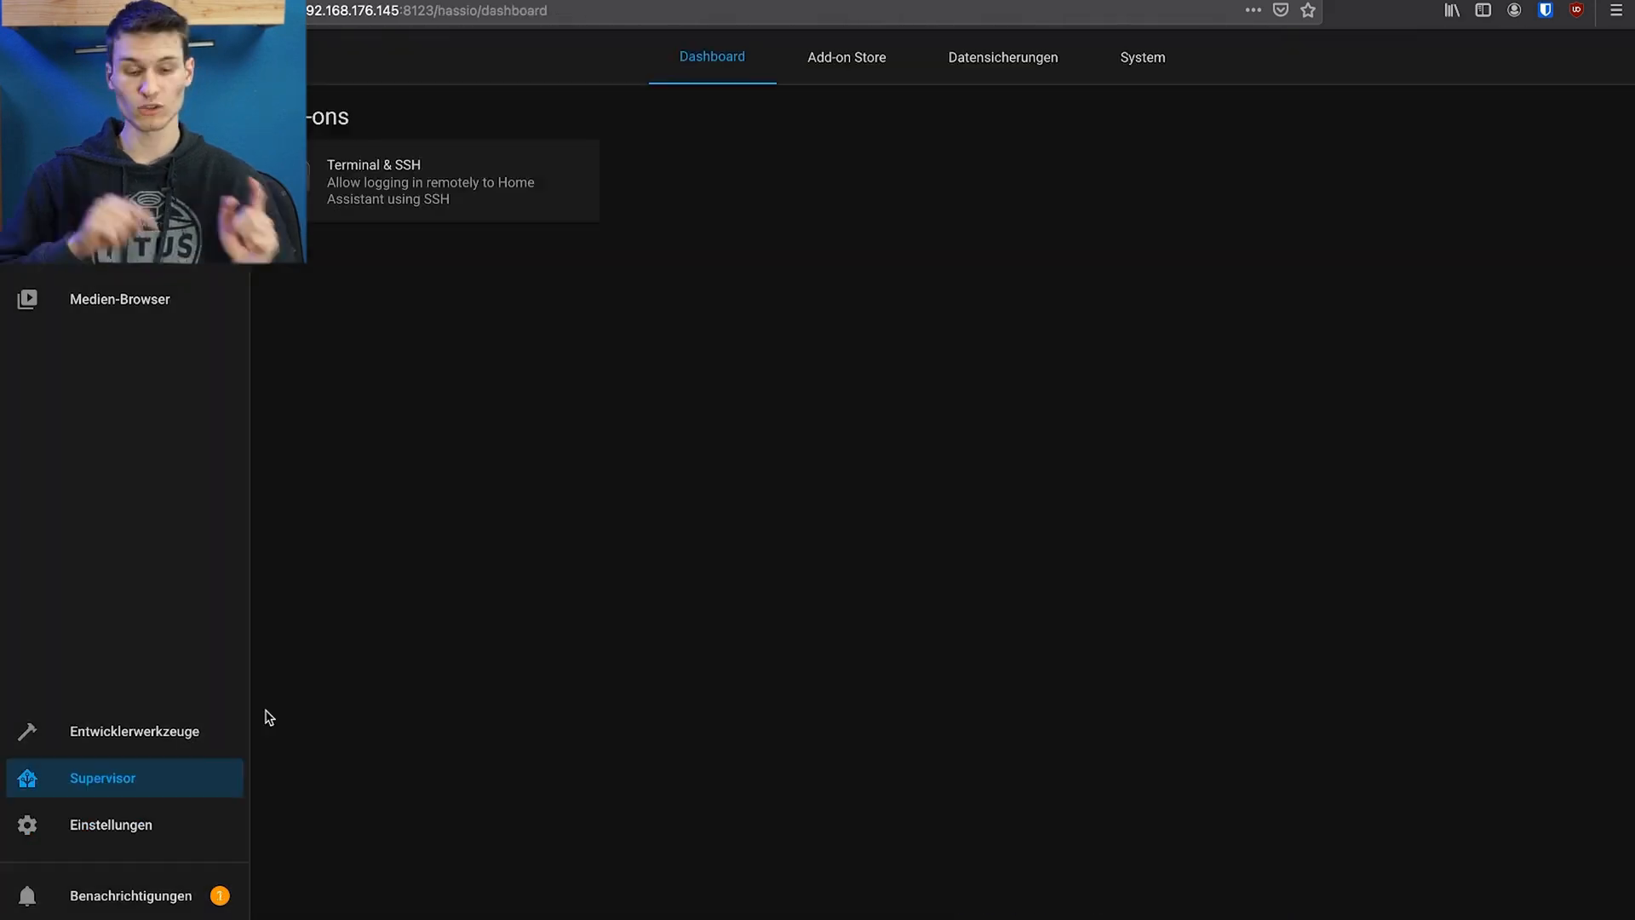
# Start adding a new integration, search for "hacs" and choose HACS
pyautogui.click(108, 832)
pyautogui.click(974, 224)
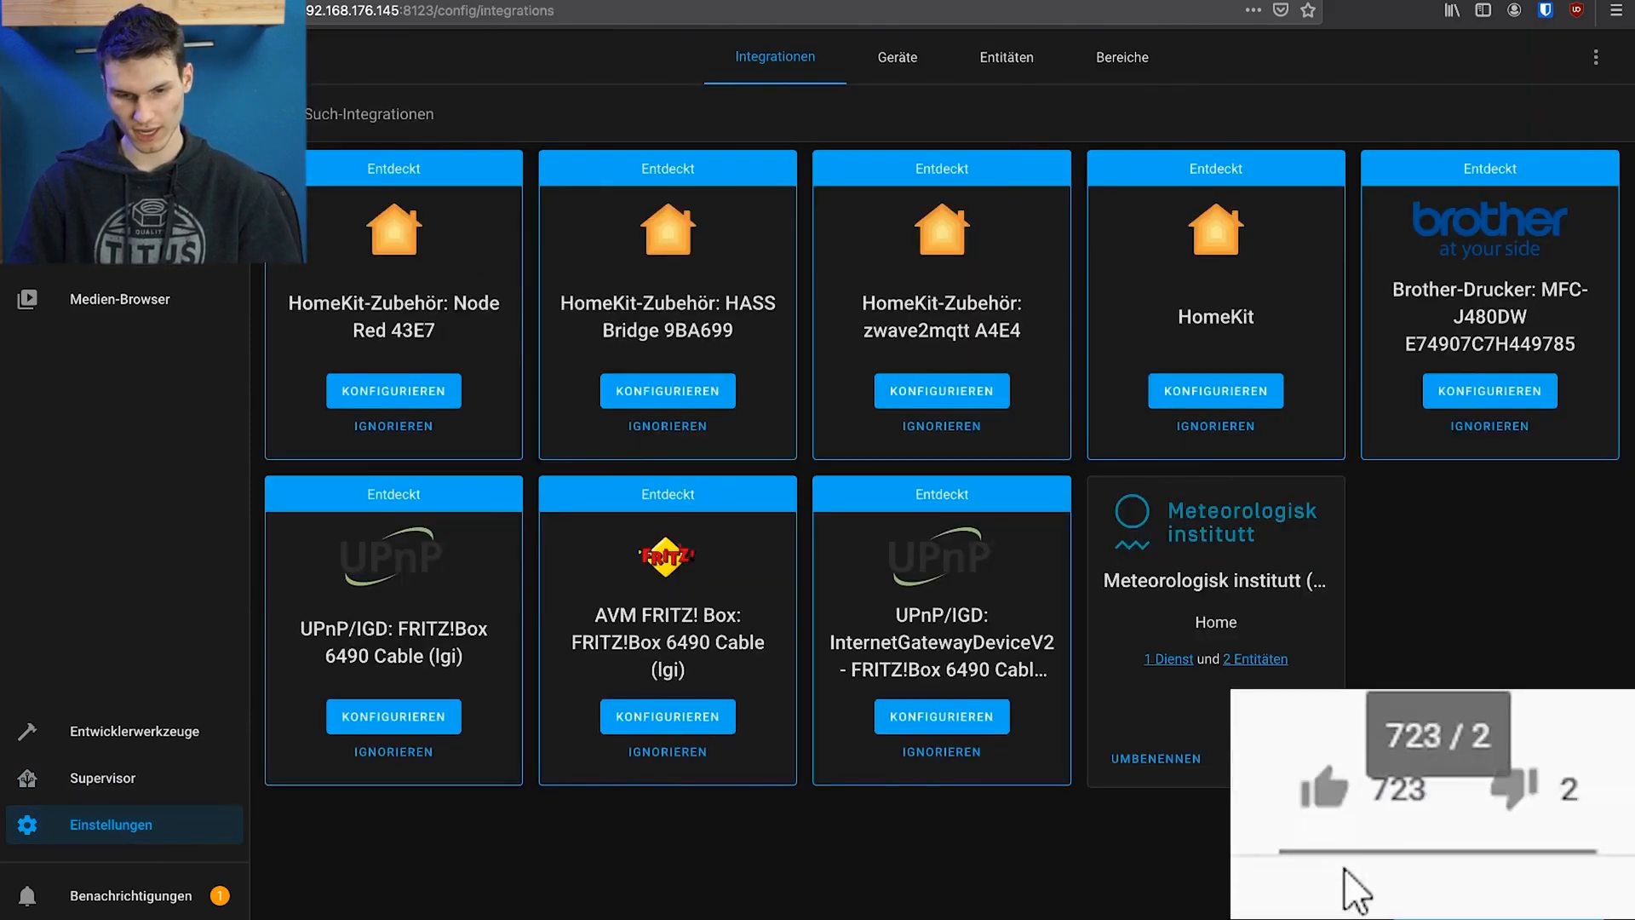
pyautogui.click(1502, 886)
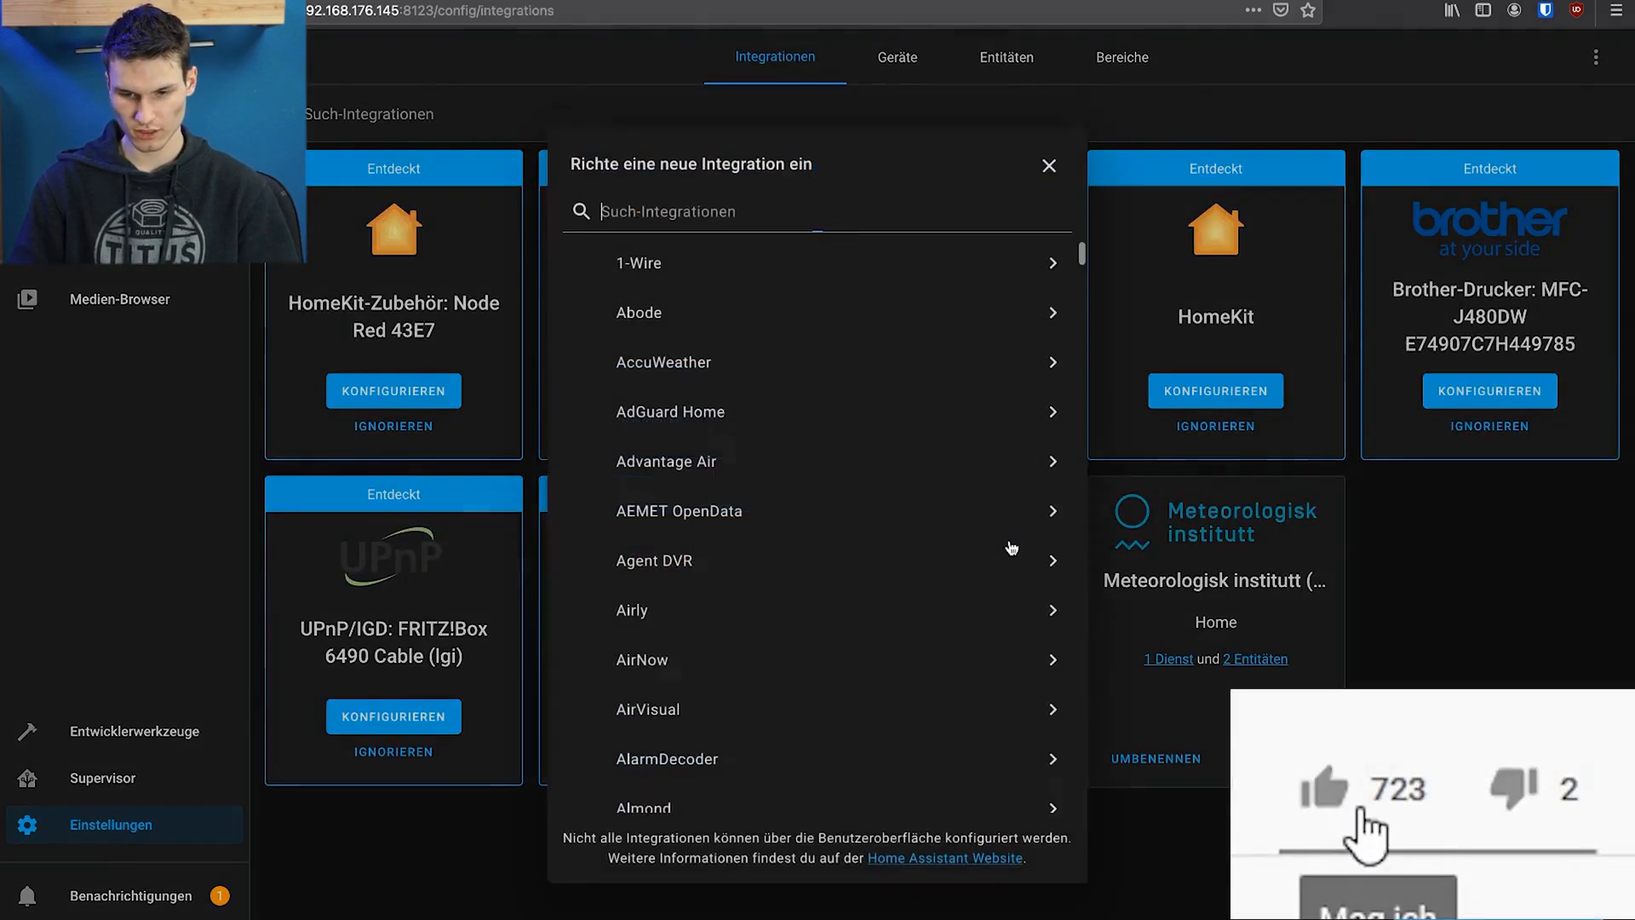
pyautogui.write('hcs')
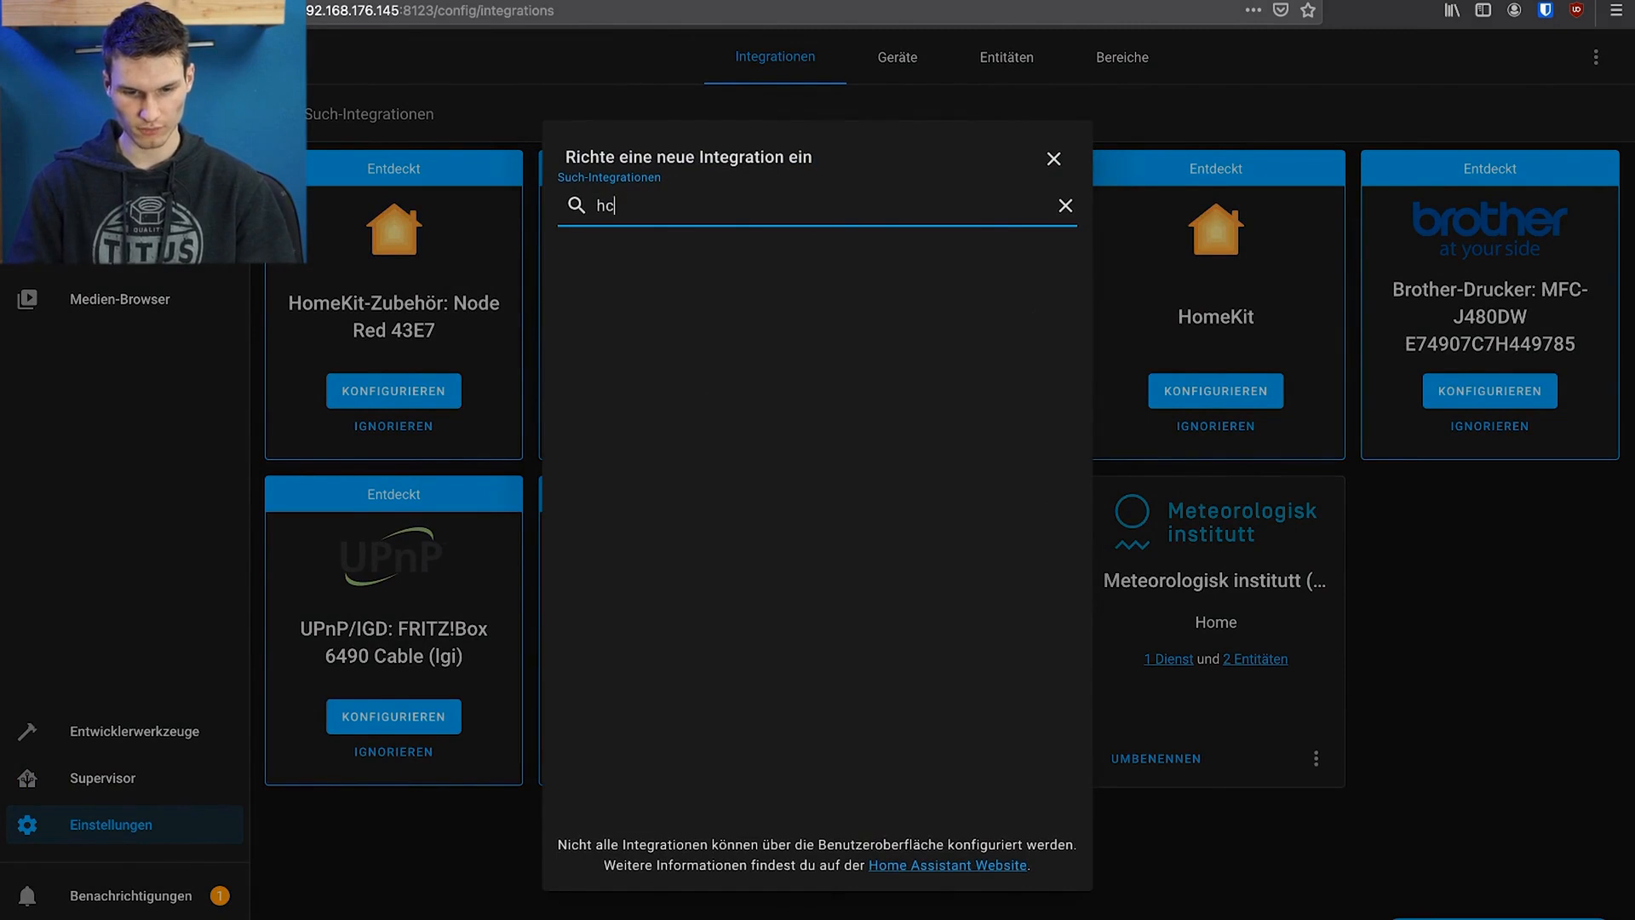
pyautogui.press('BackSpace')
pyautogui.write('acs')
pyautogui.click(630, 274)
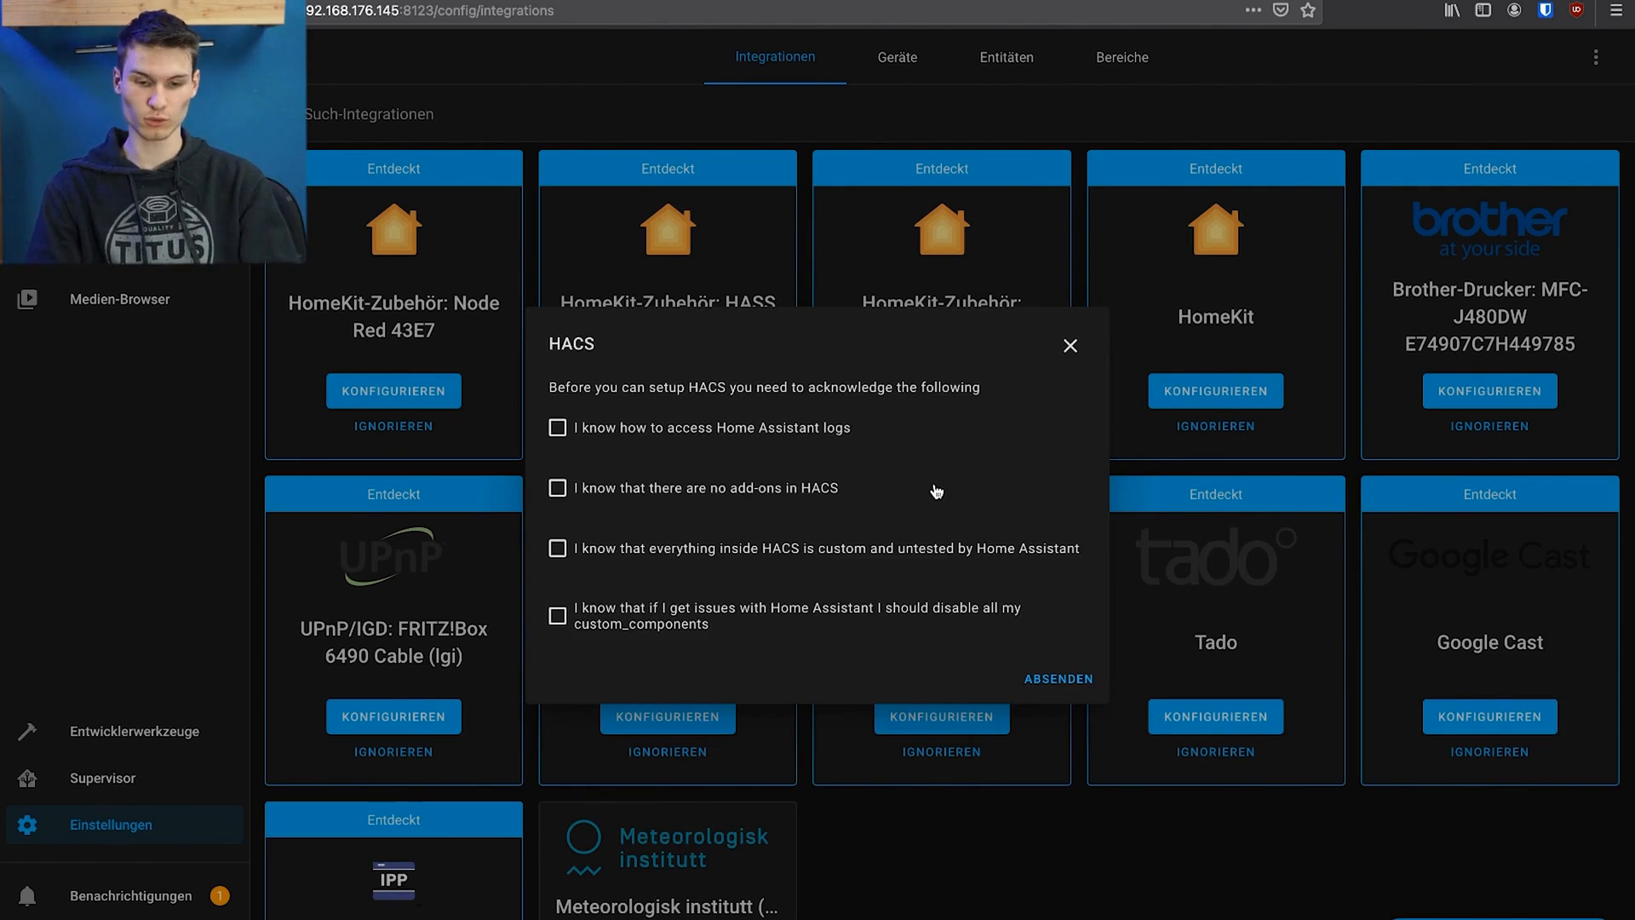
# Acknowledge all four HACS statements on logs, add-ons, untested content and custom_components, and submit them
pyautogui.click(557, 428)
pyautogui.click(558, 486)
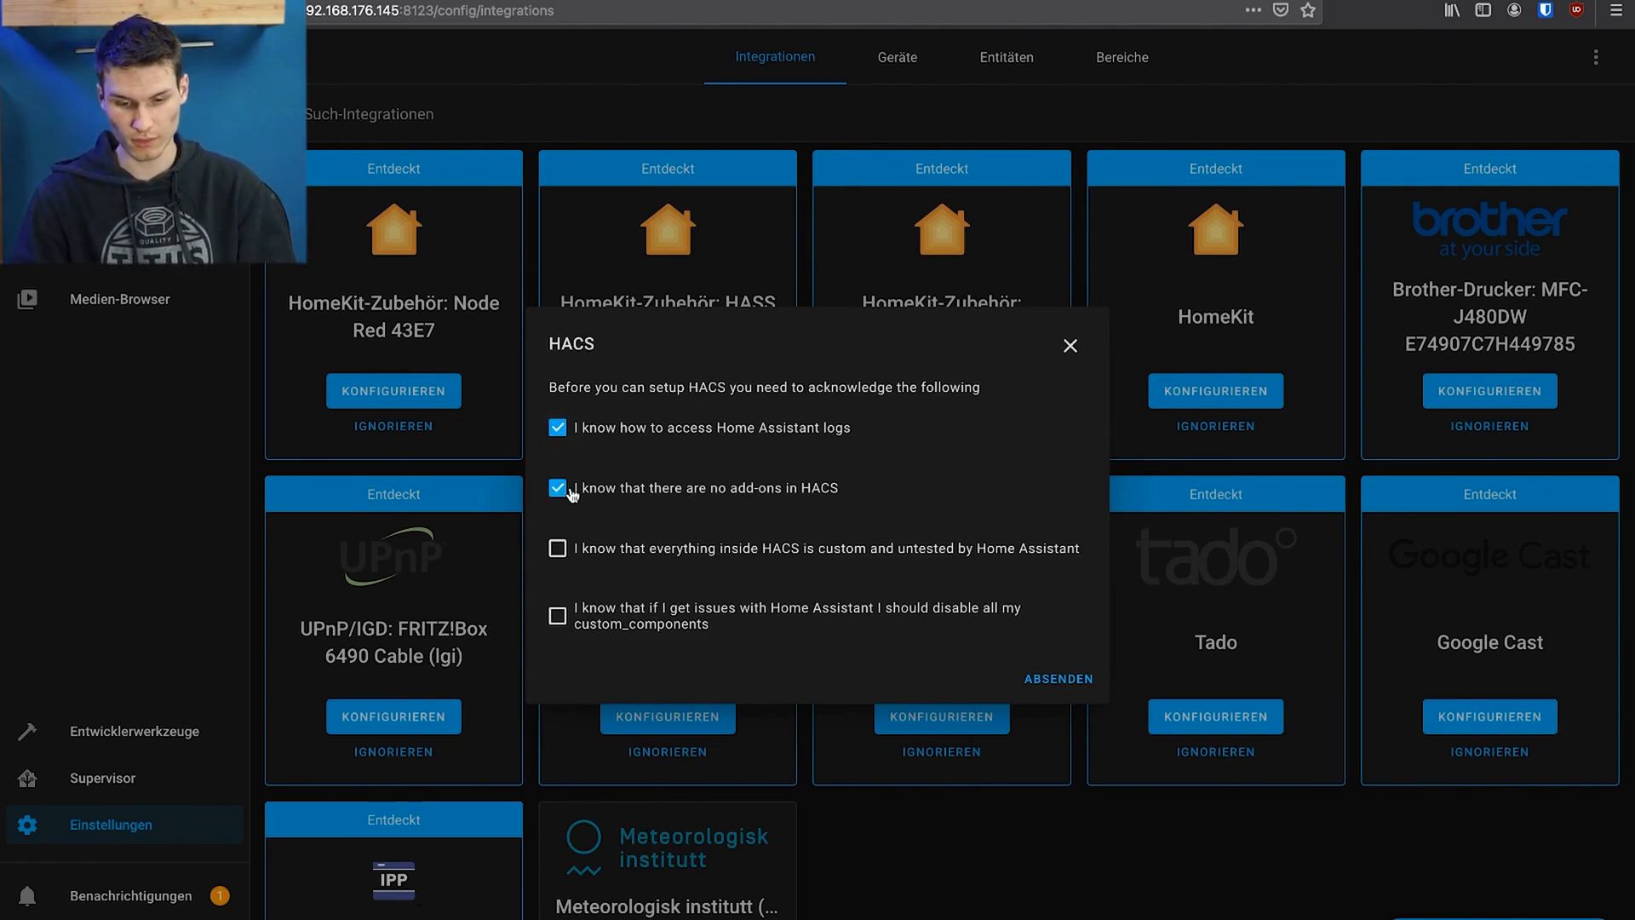
pyautogui.click(559, 551)
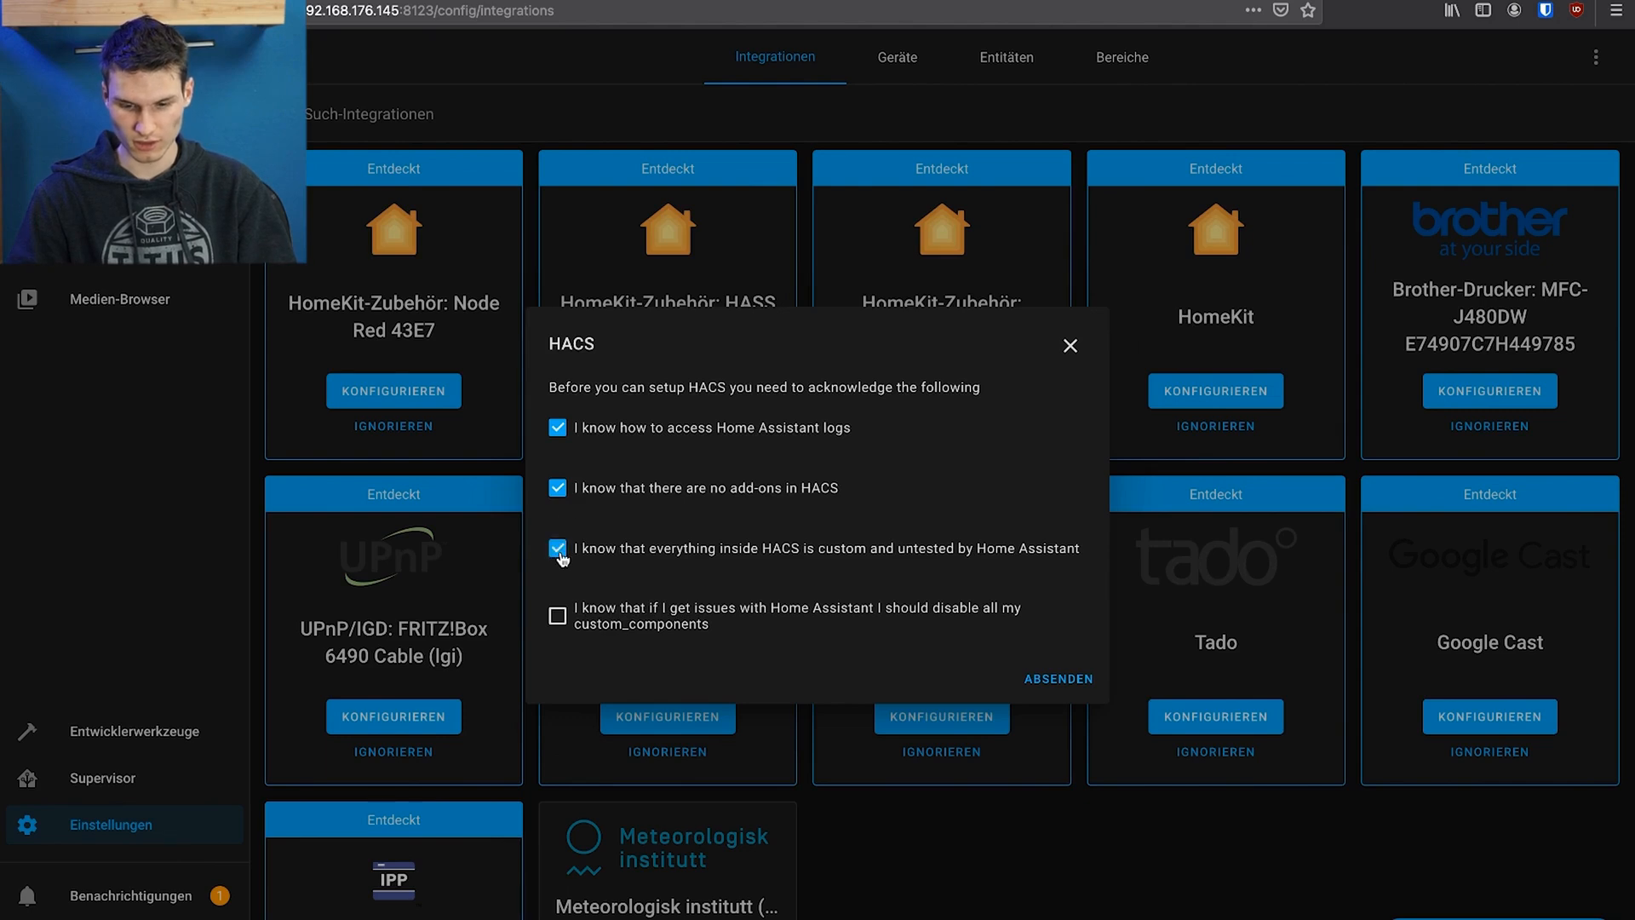
pyautogui.click(553, 619)
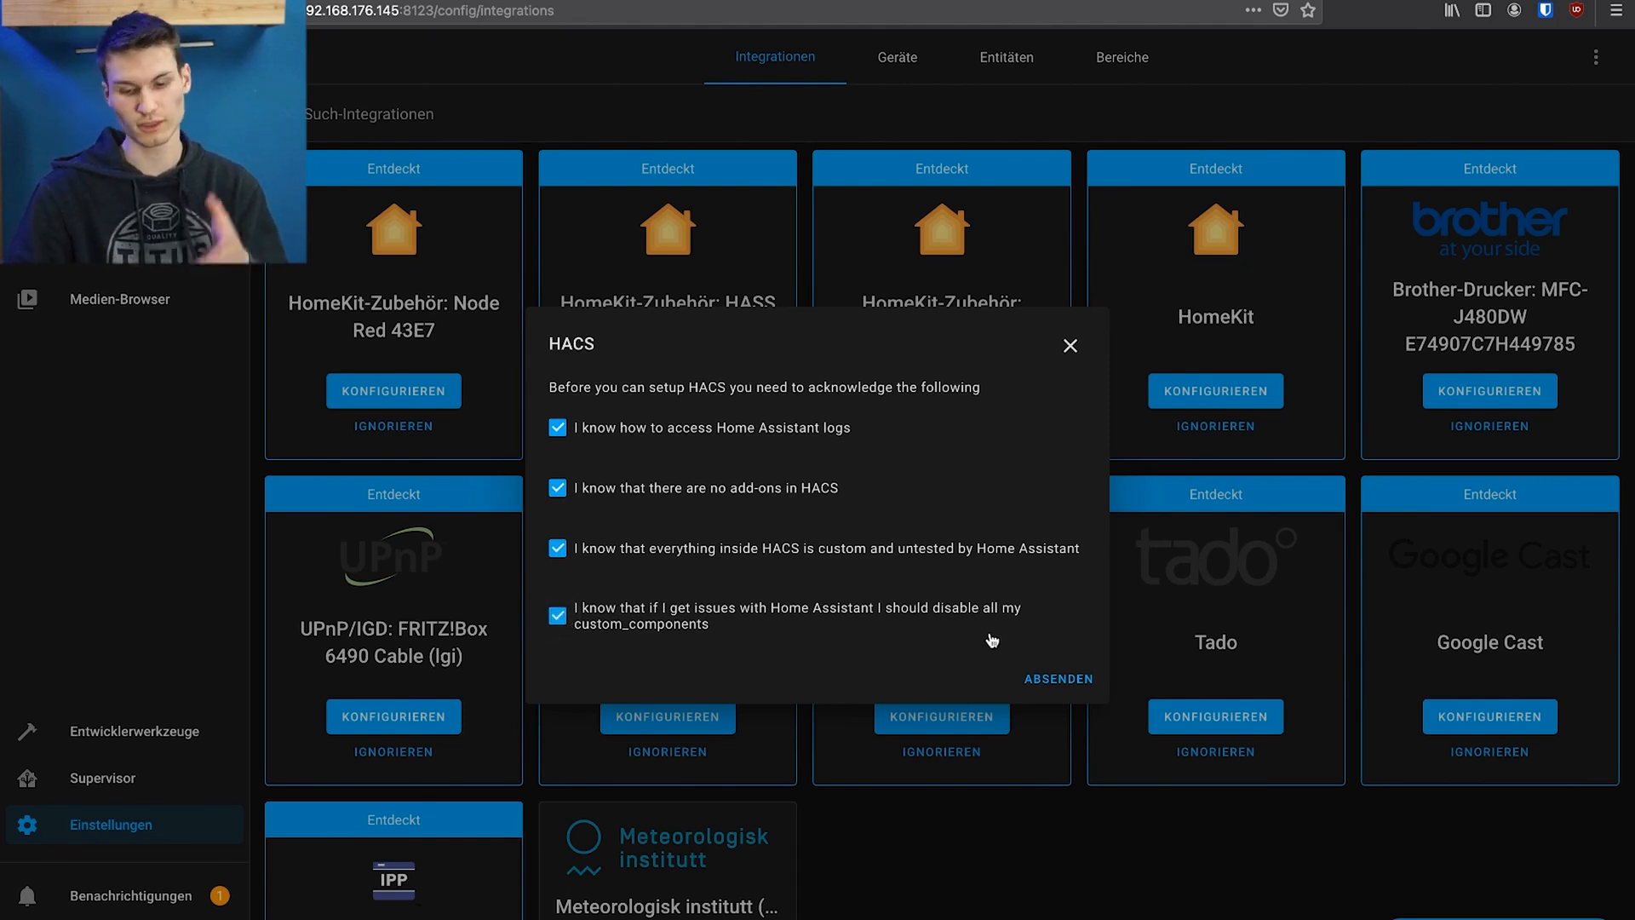
pyautogui.click(1064, 680)
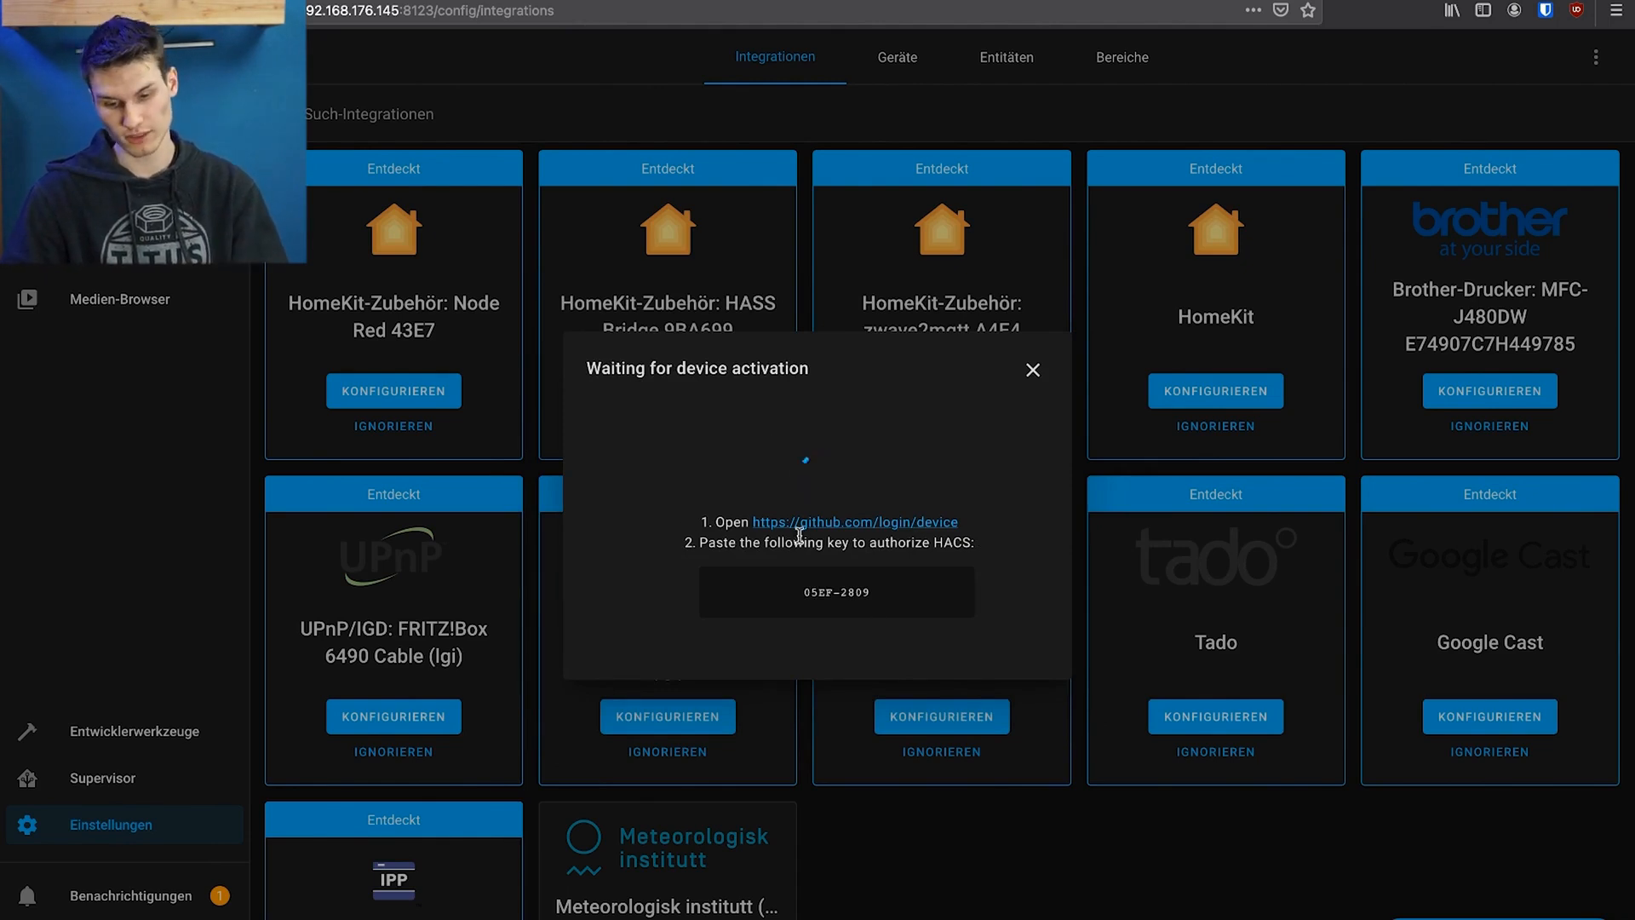
pyautogui.rightClick(821, 518)
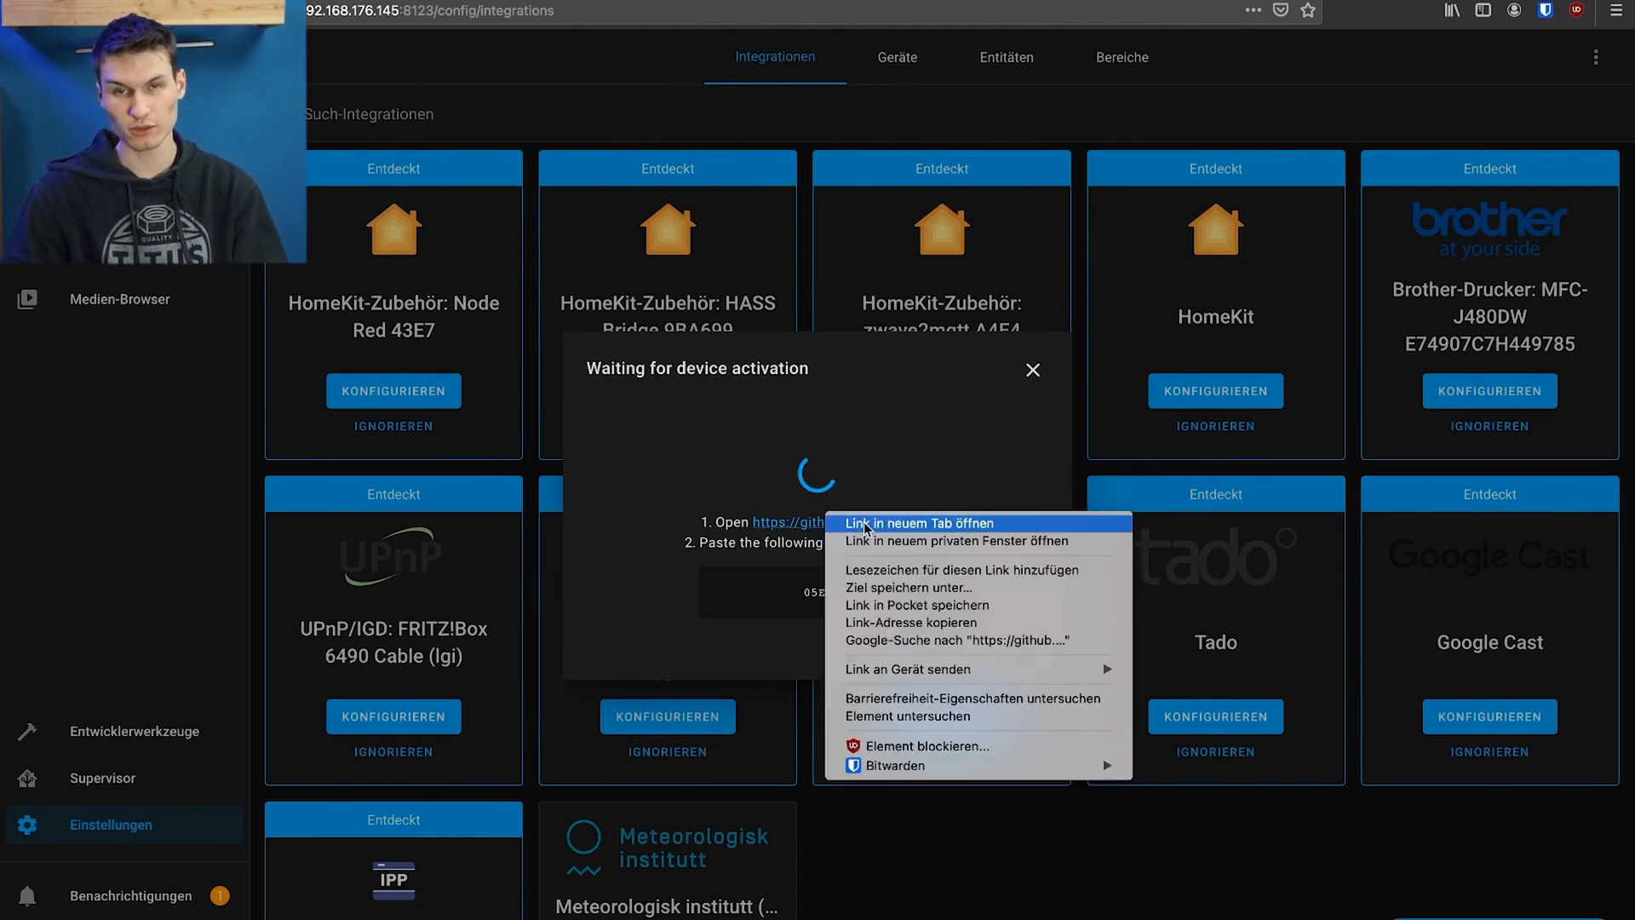
pyautogui.click(866, 528)
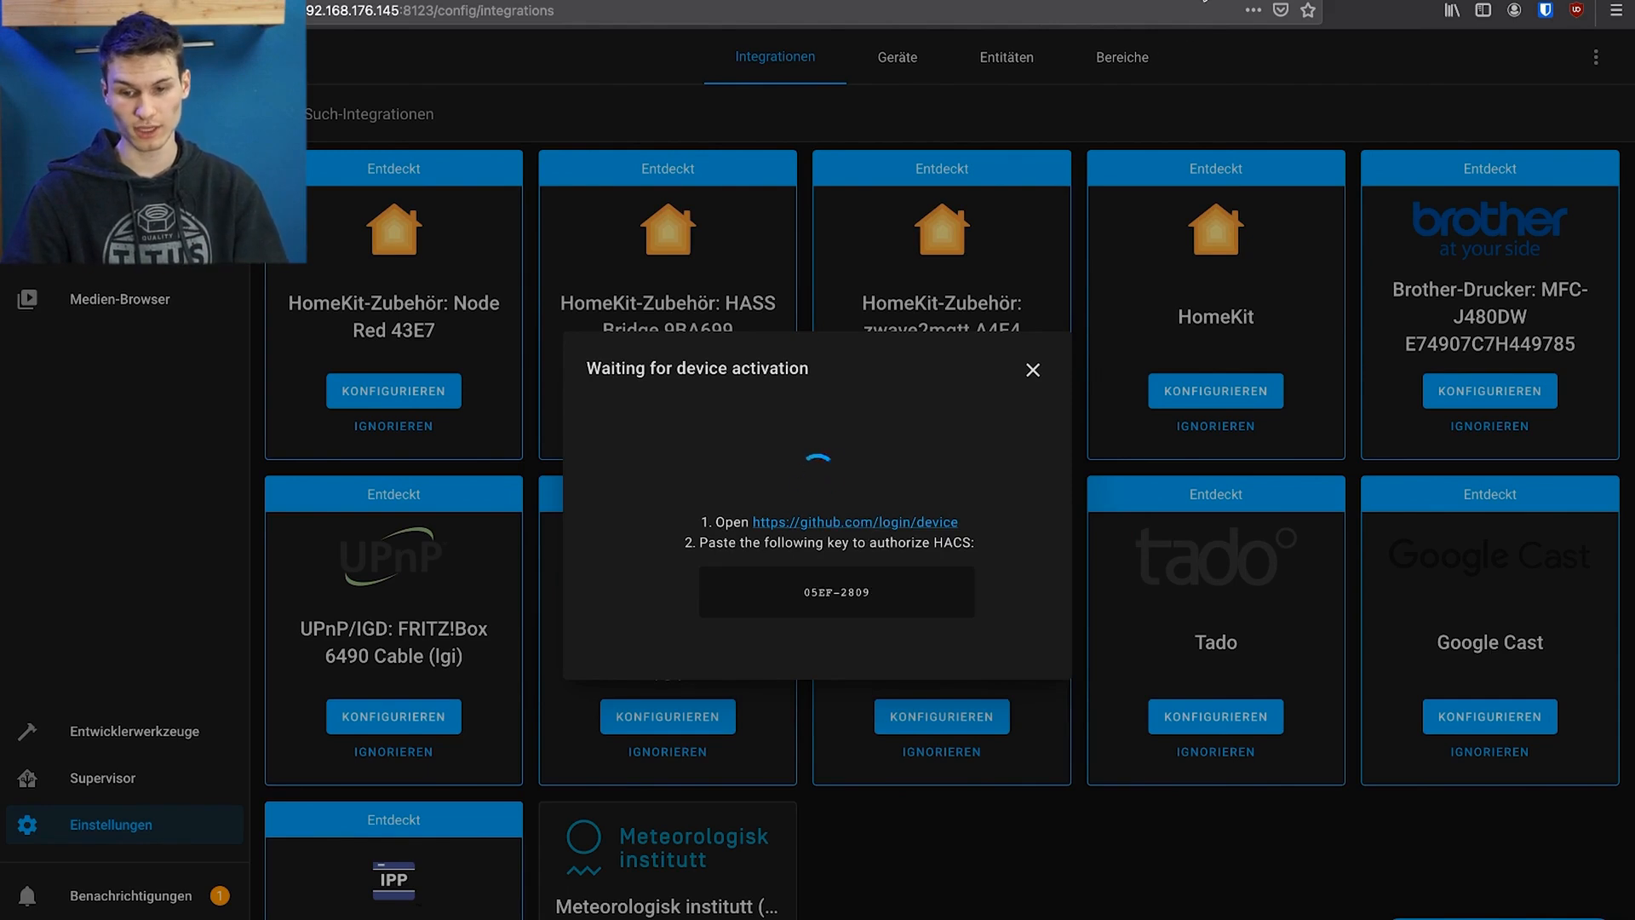
pyautogui.click(1197, 2)
pyautogui.press('super+shift+l')
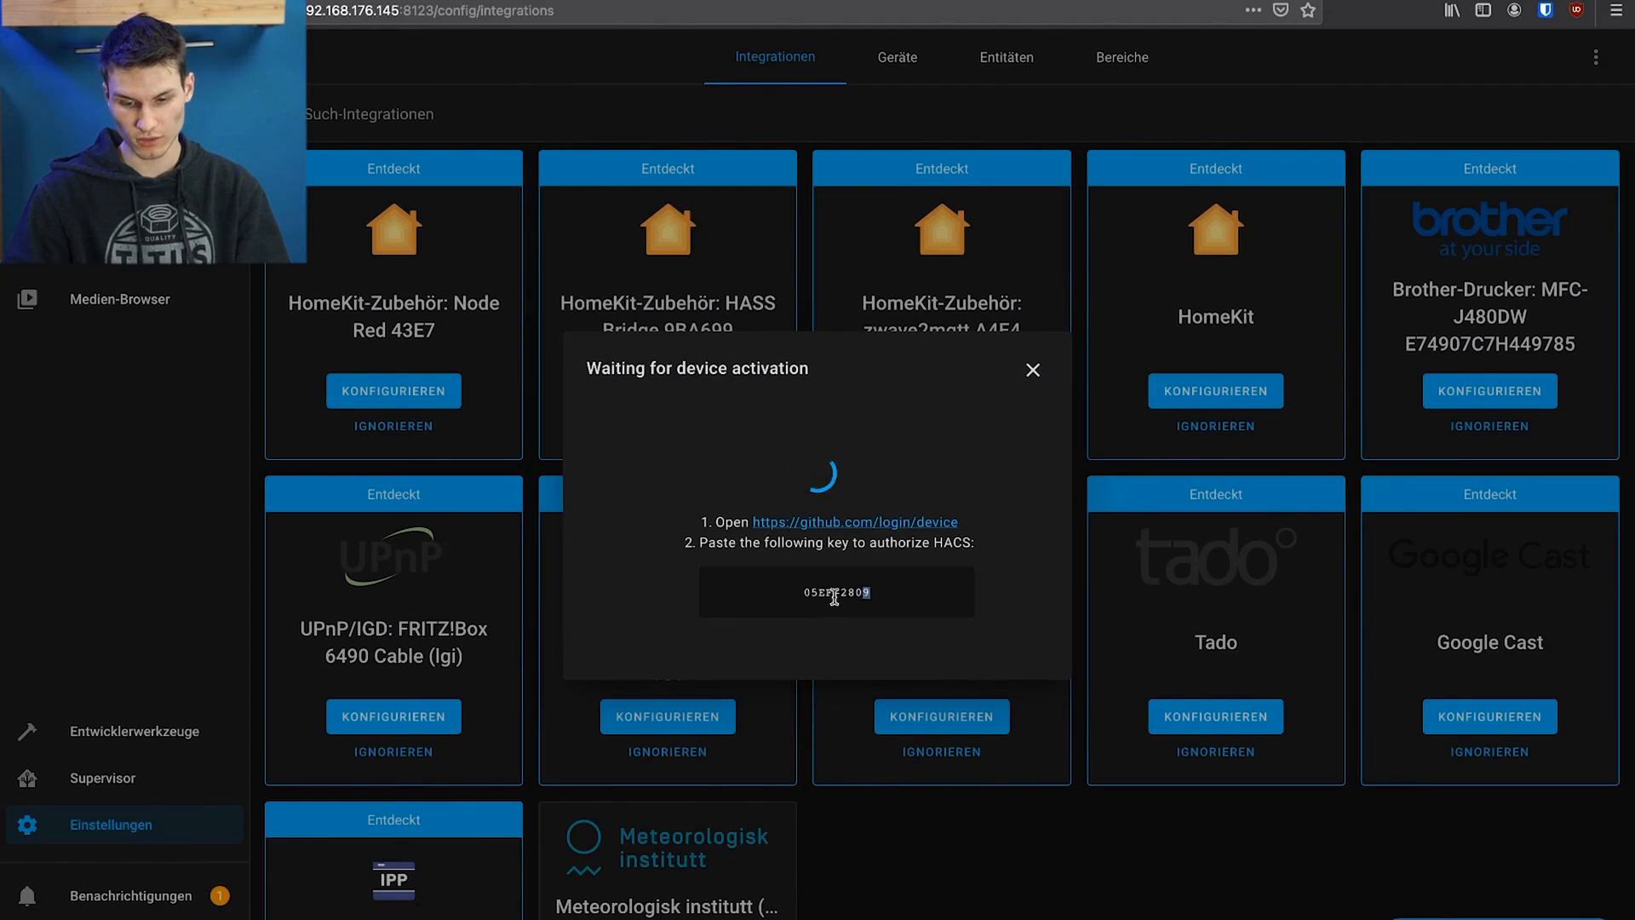
# Enter the HACS device activation code on GitHub, authorize hacs and finish the integration setup without assigning an area
pyautogui.tripleClick(839, 595)
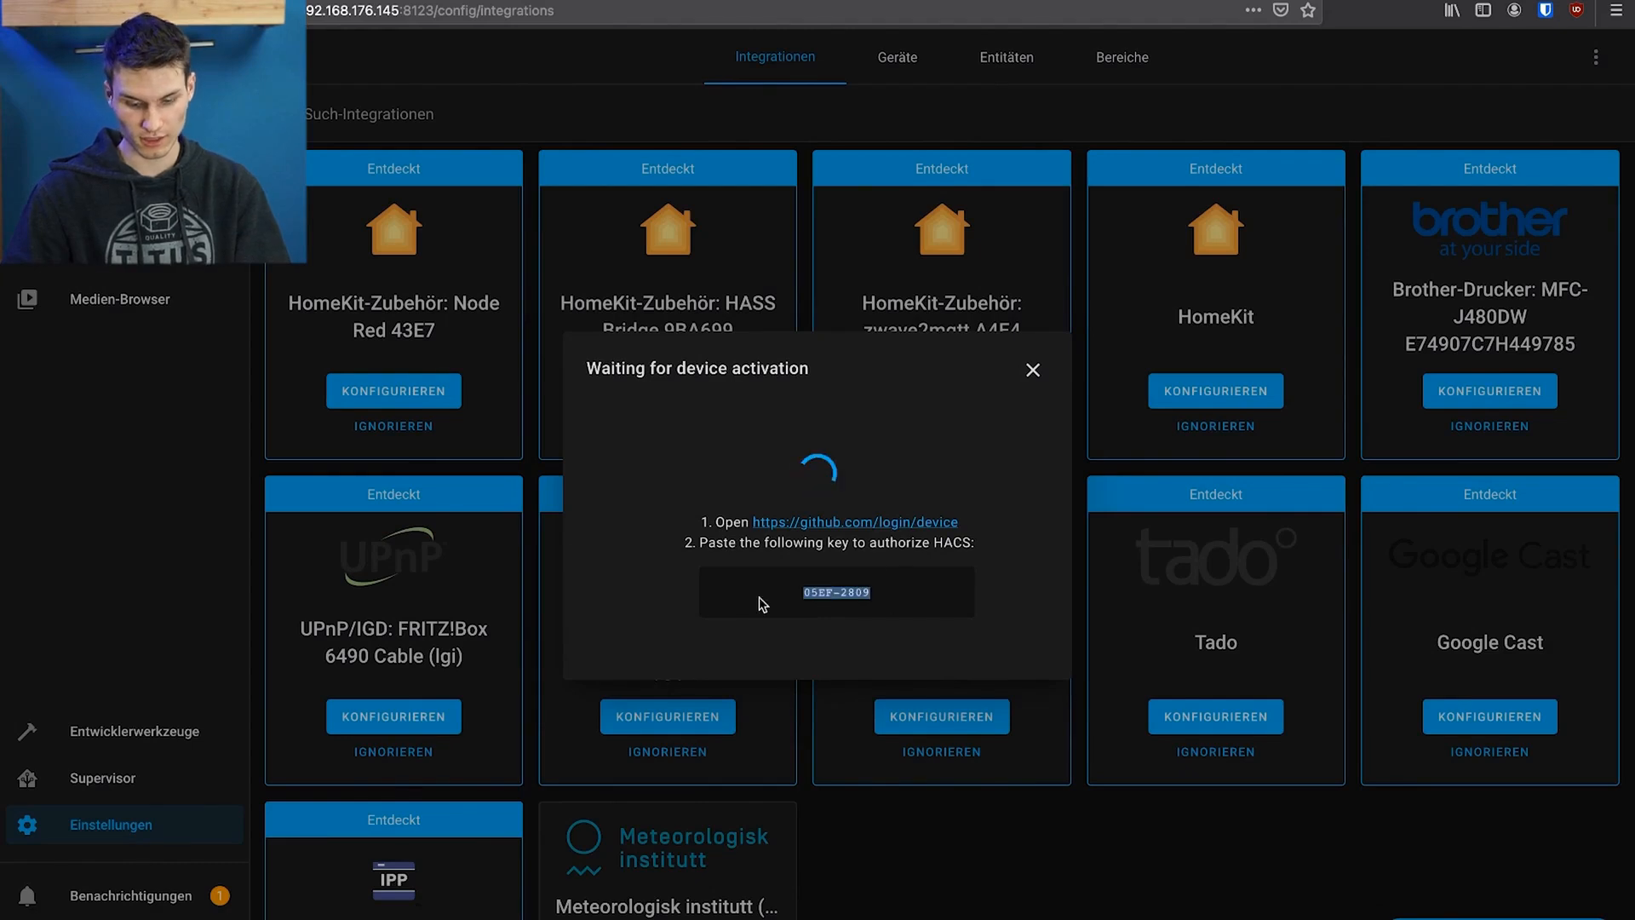
pyautogui.click(818, 452)
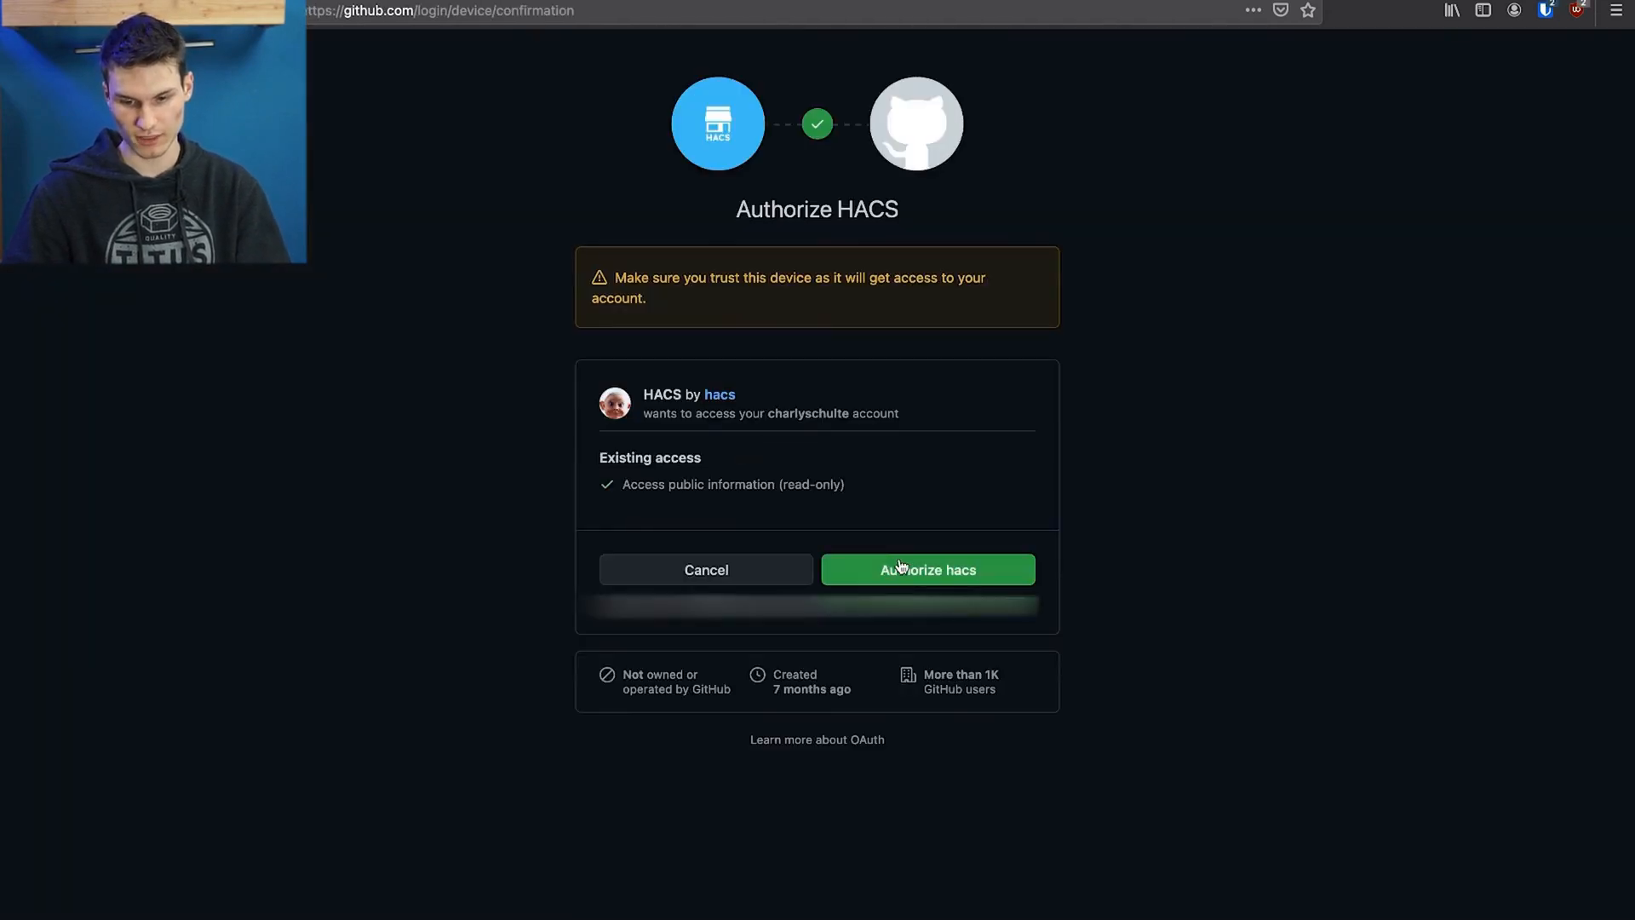
pyautogui.click(900, 569)
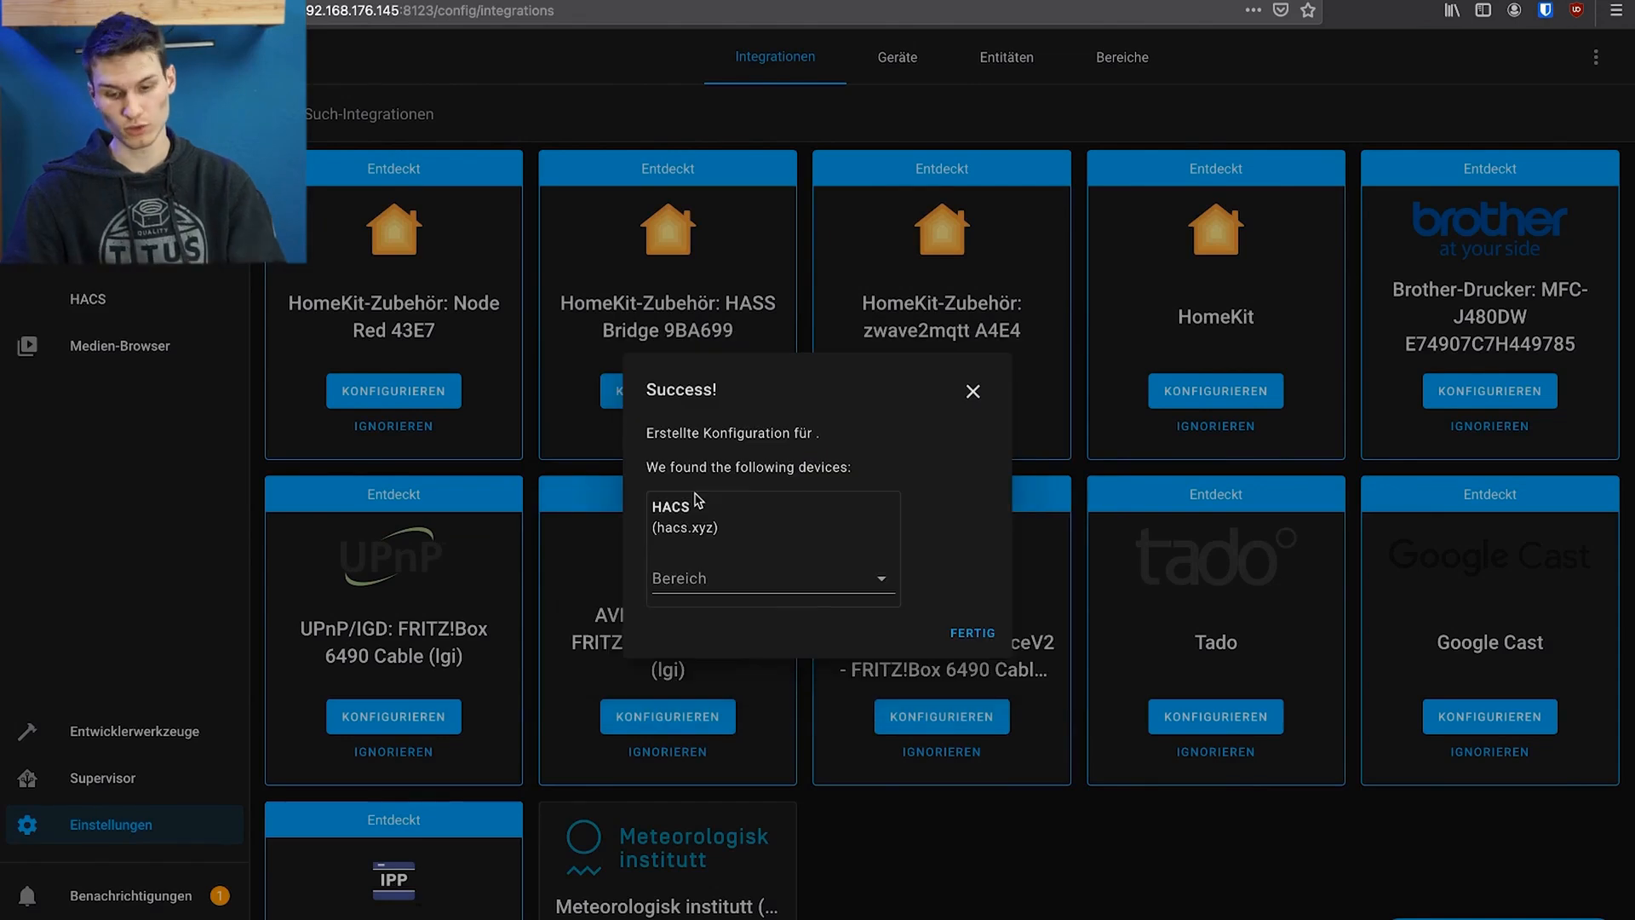
pyautogui.click(963, 636)
pyautogui.scroll(-2, 509, 677)
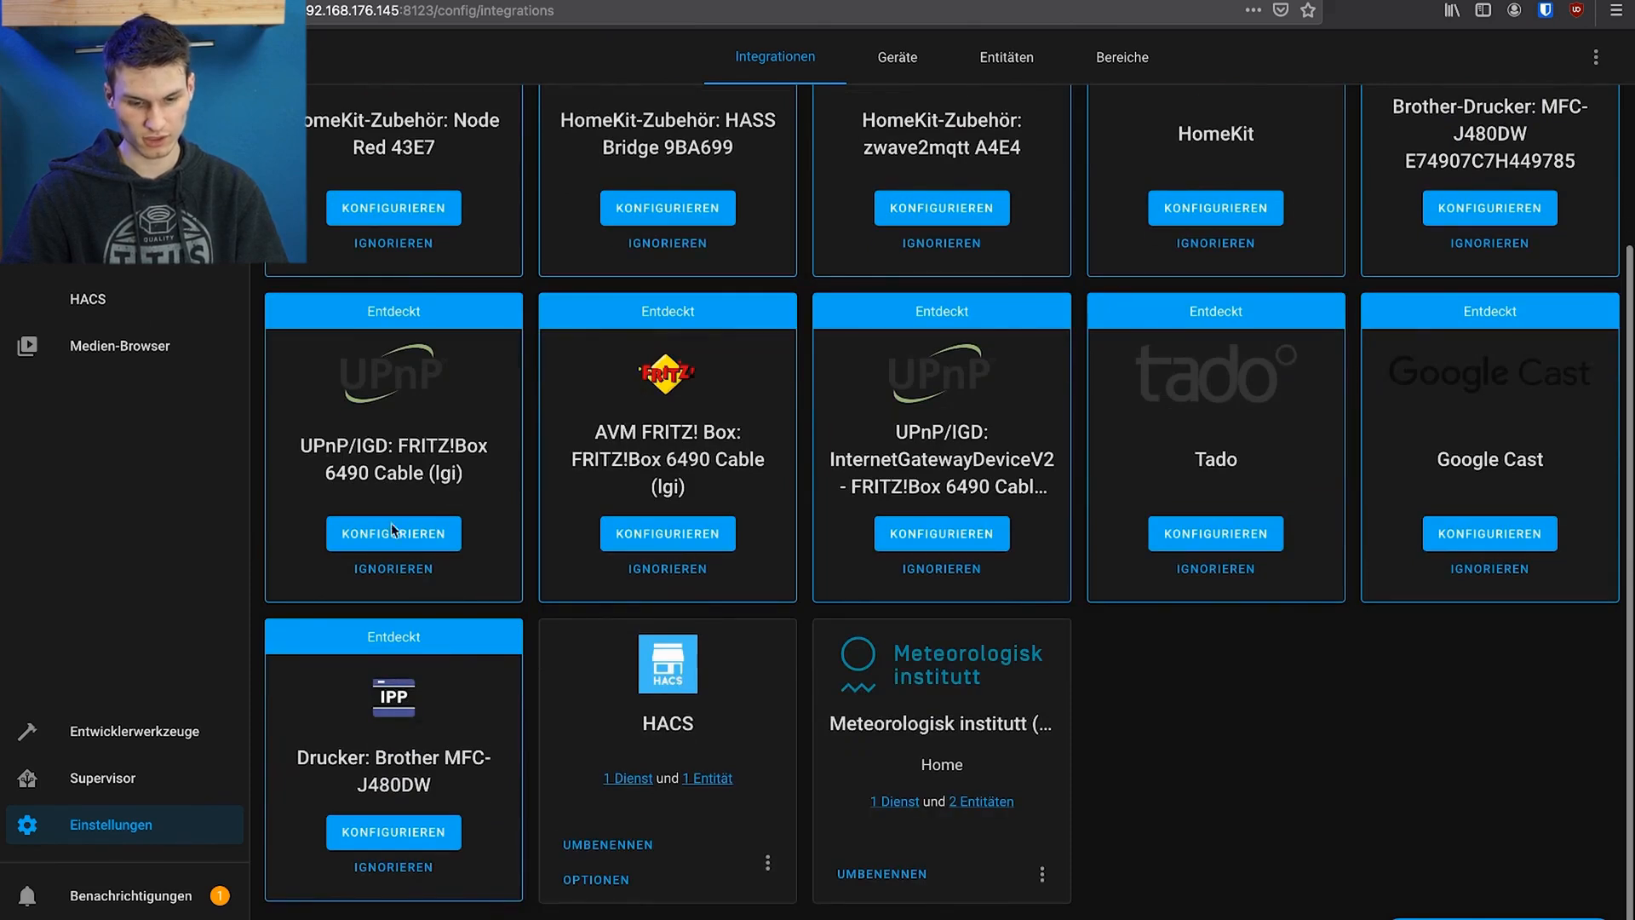
# Search the HACS integration repositories for "adapt" and install adaptive_lighting
pyautogui.click(98, 301)
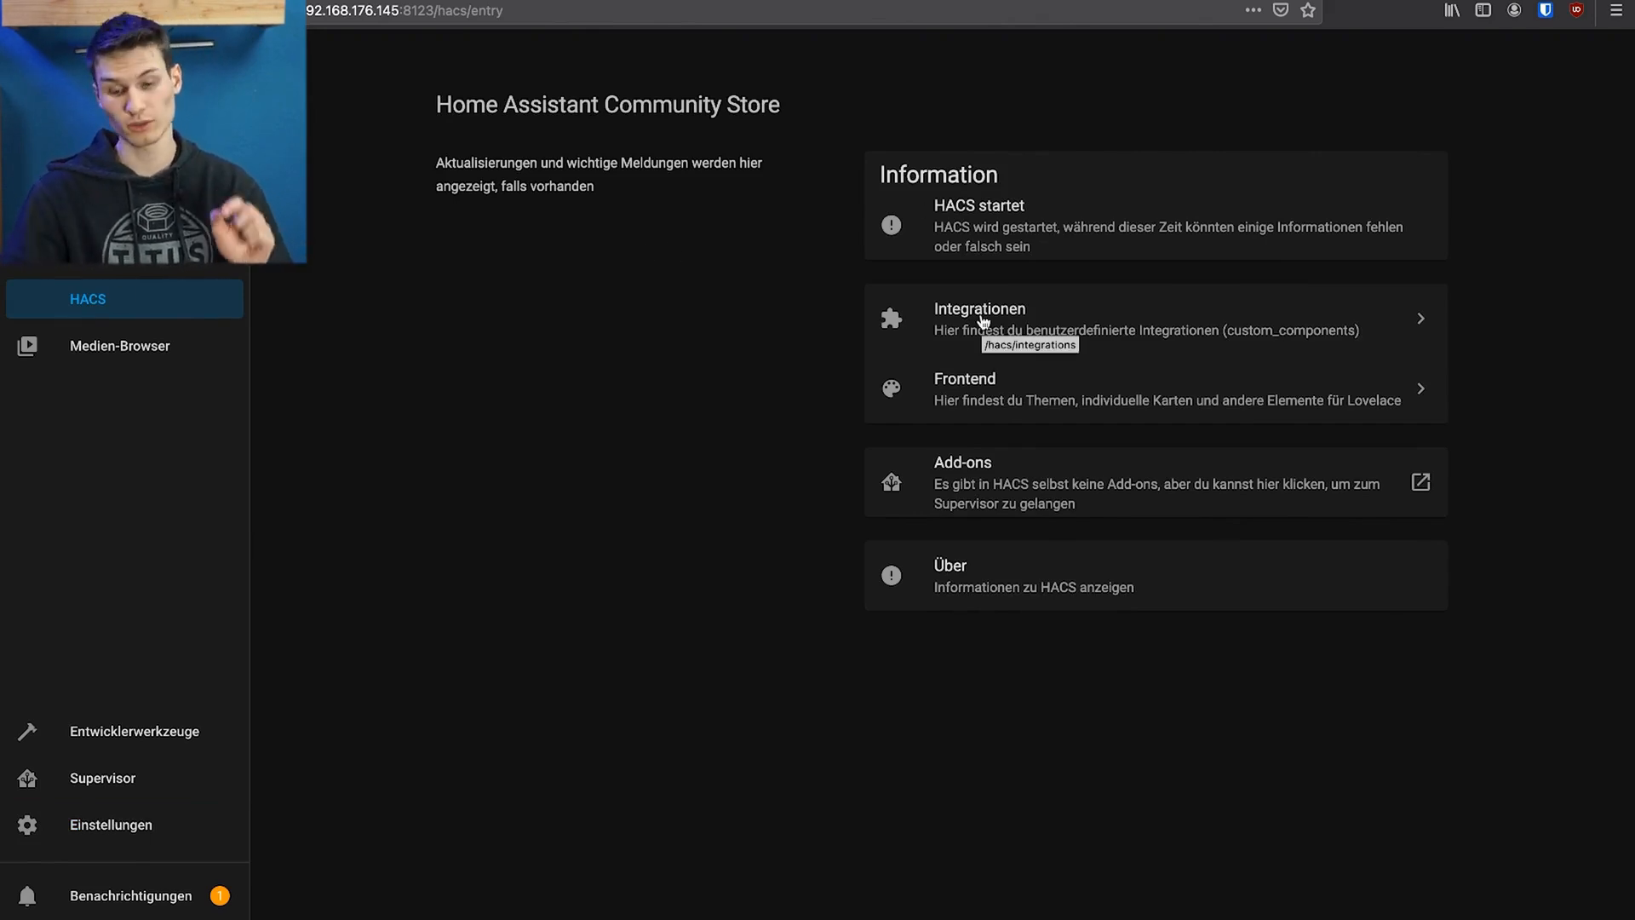
pyautogui.click(1026, 187)
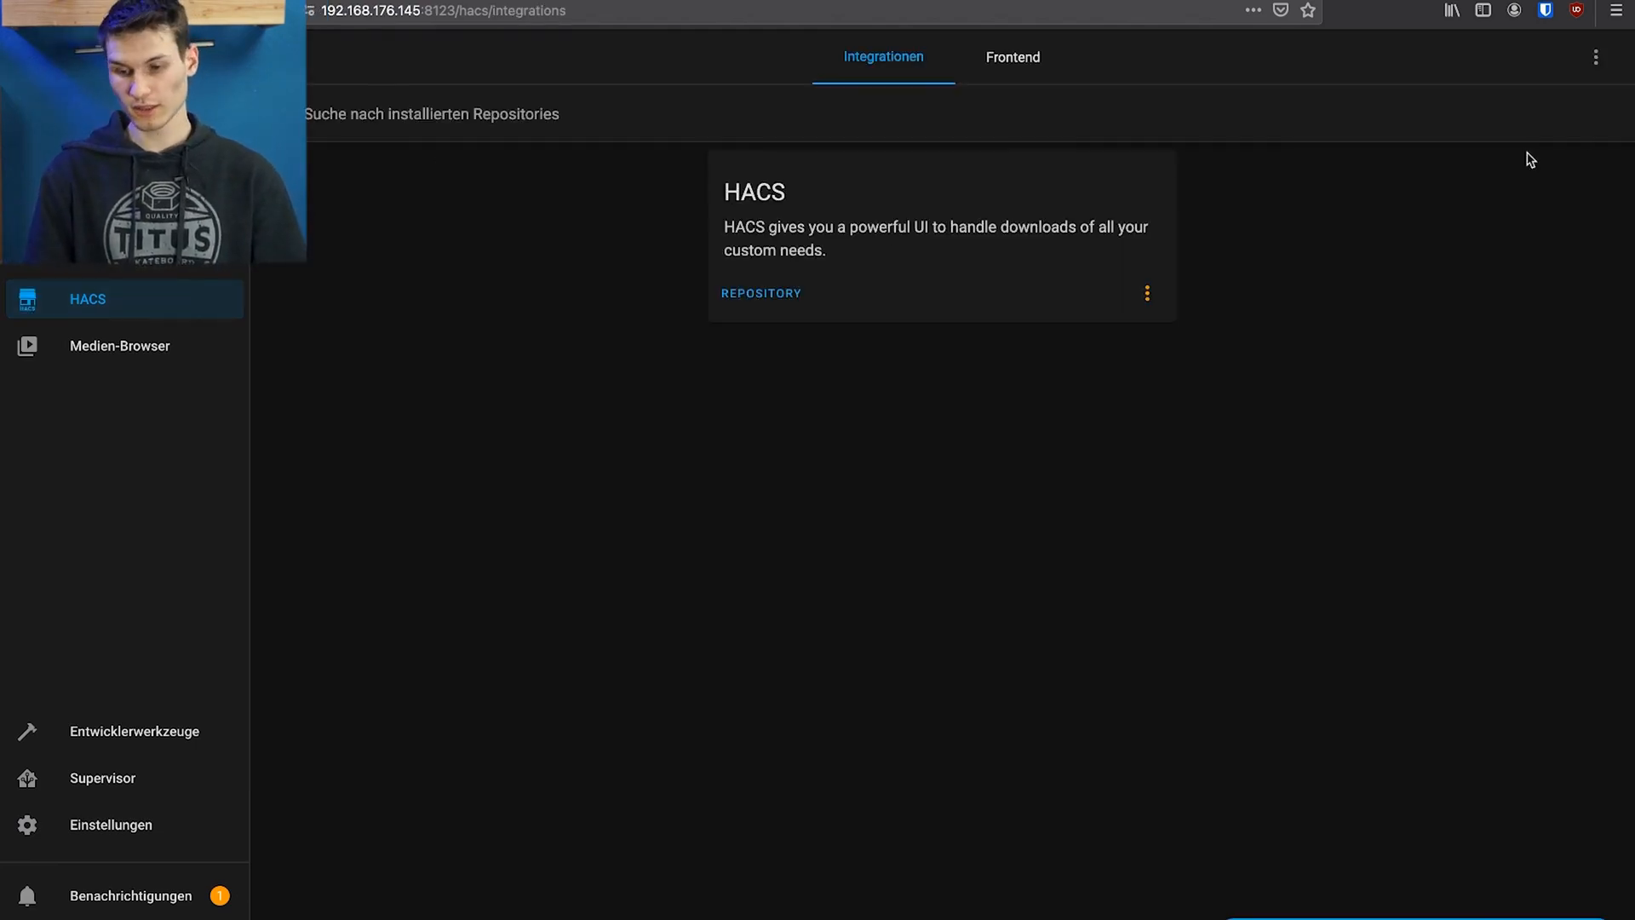
pyautogui.click(1604, 66)
pyautogui.click(1457, 251)
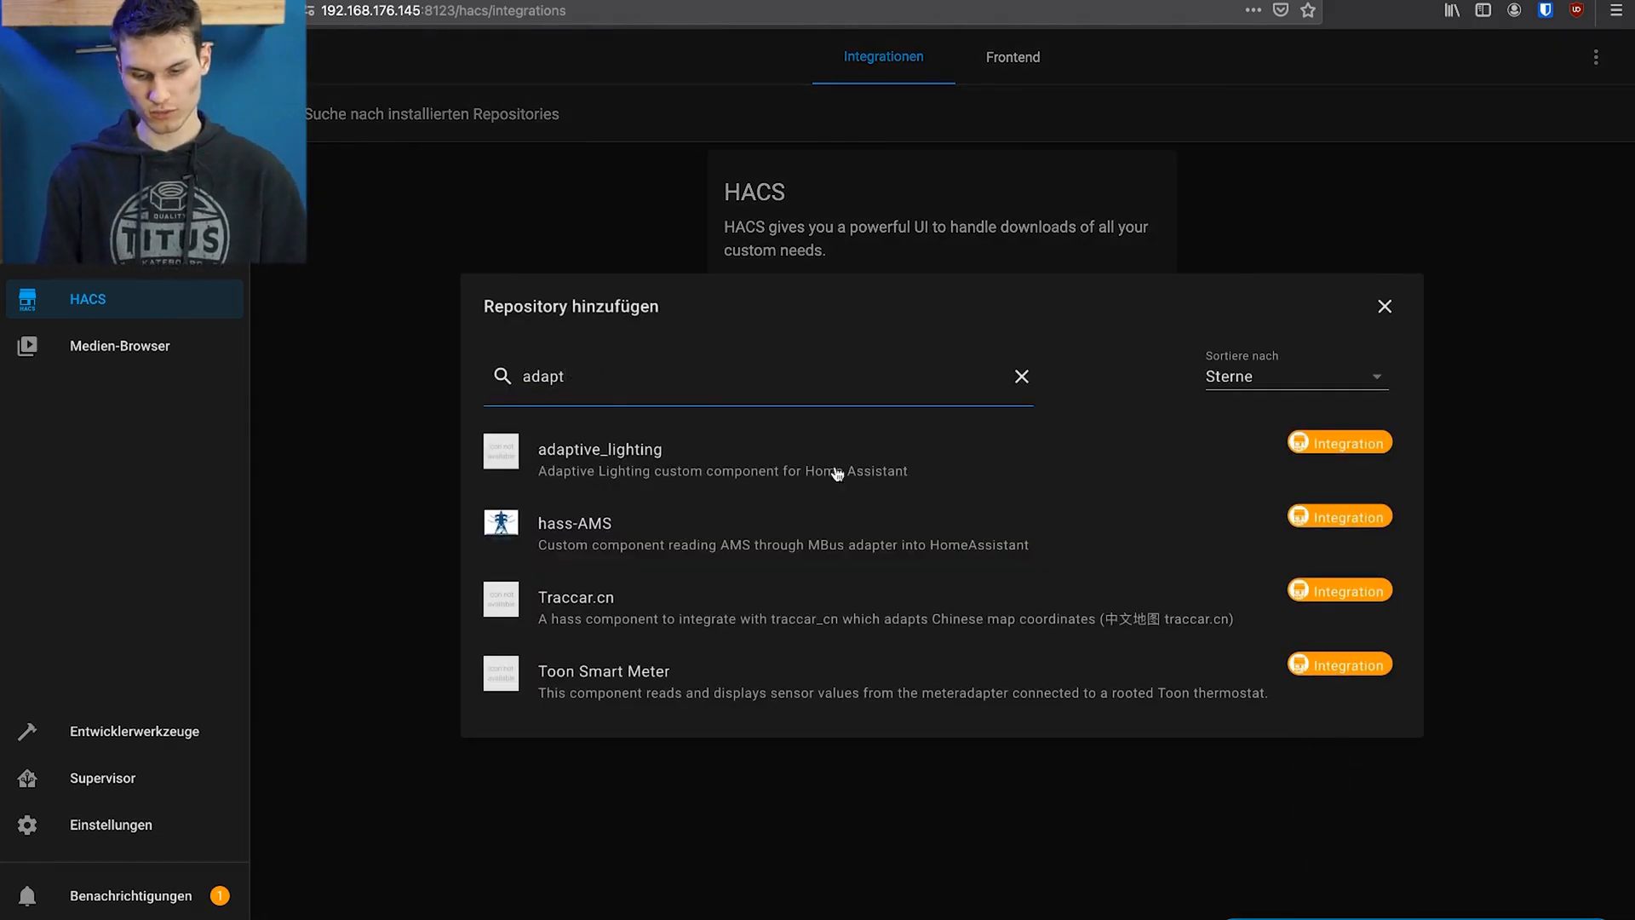
pyautogui.click(1252, 444)
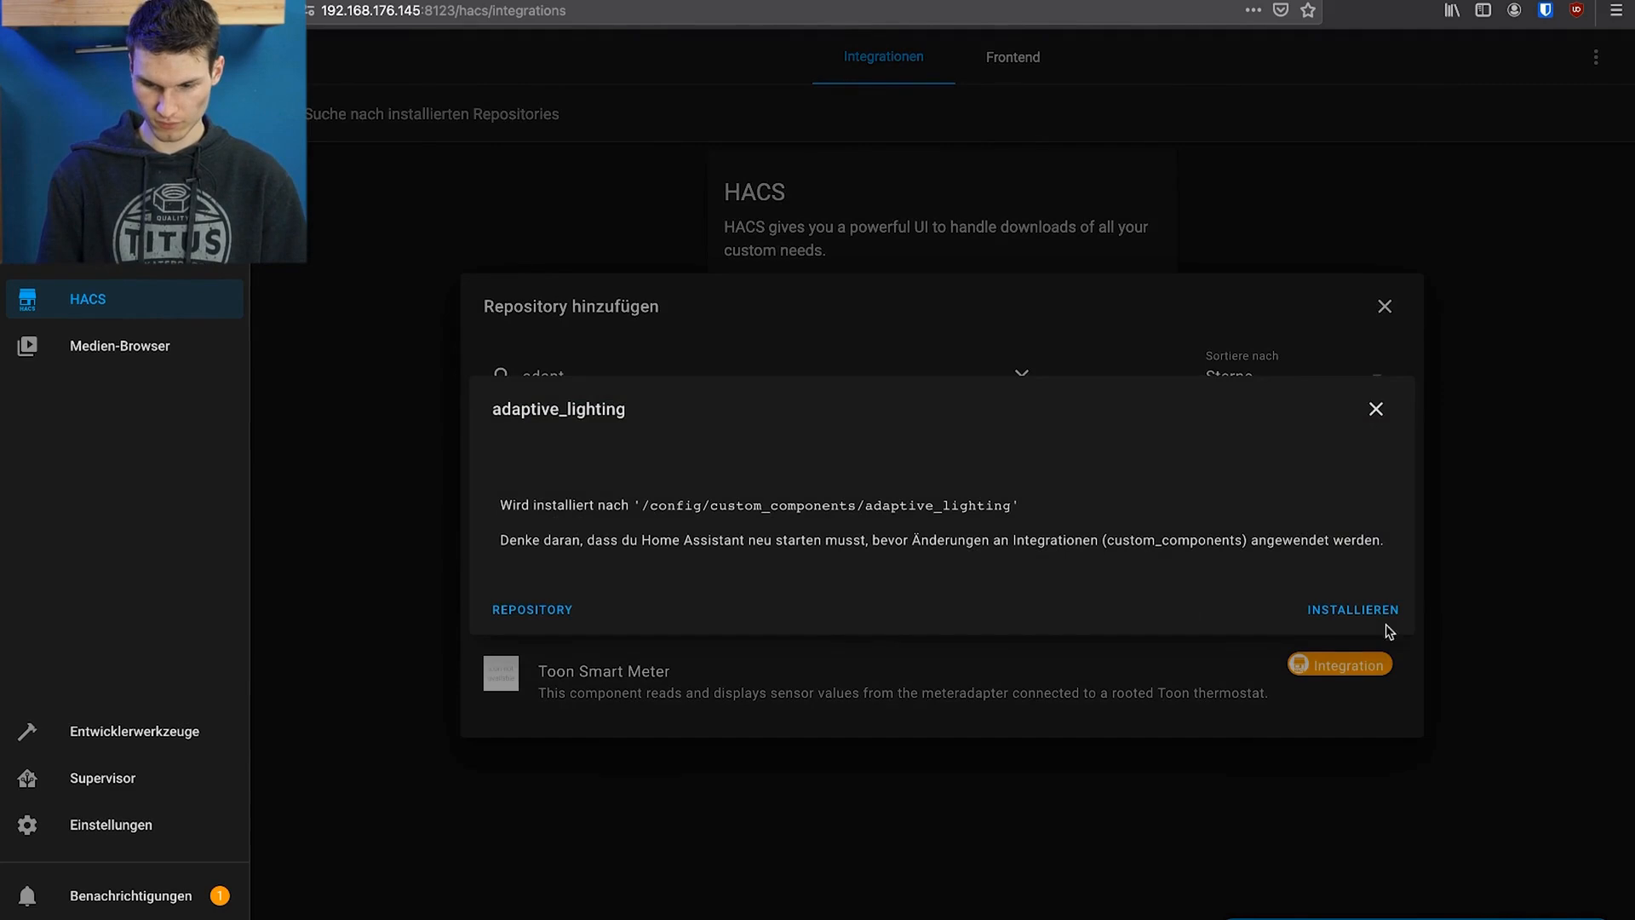
pyautogui.click(1354, 606)
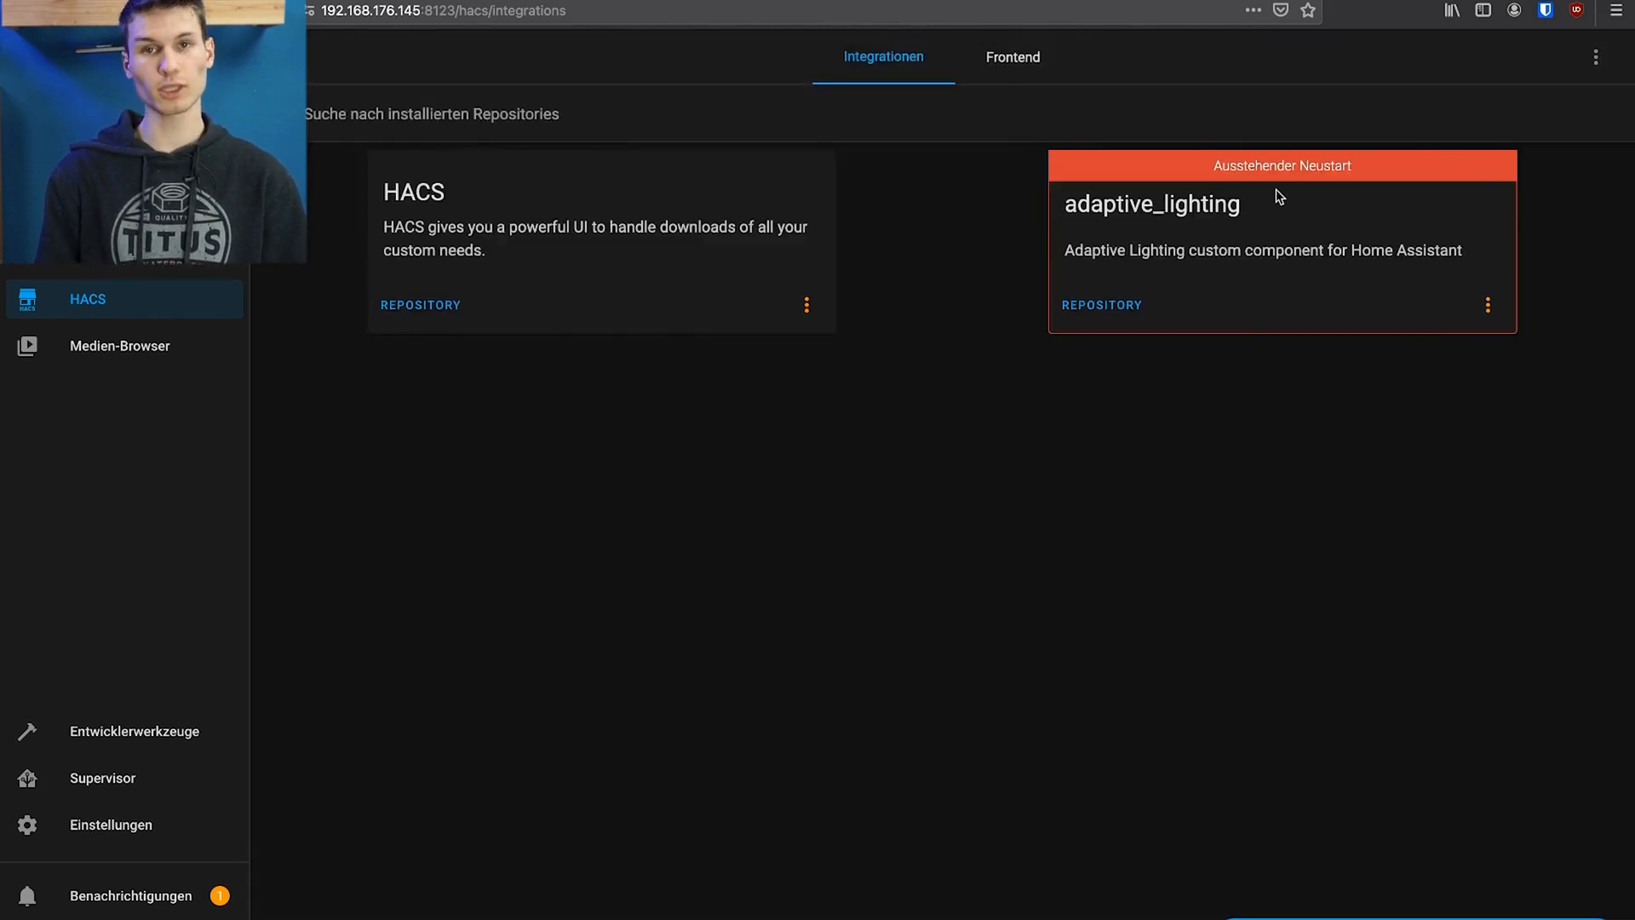
# Restart Home Assistant from its server control settings to load the adaptive_lighting integration
pyautogui.click(81, 834)
pyautogui.scroll(-6, 681, 660)
pyautogui.click(993, 865)
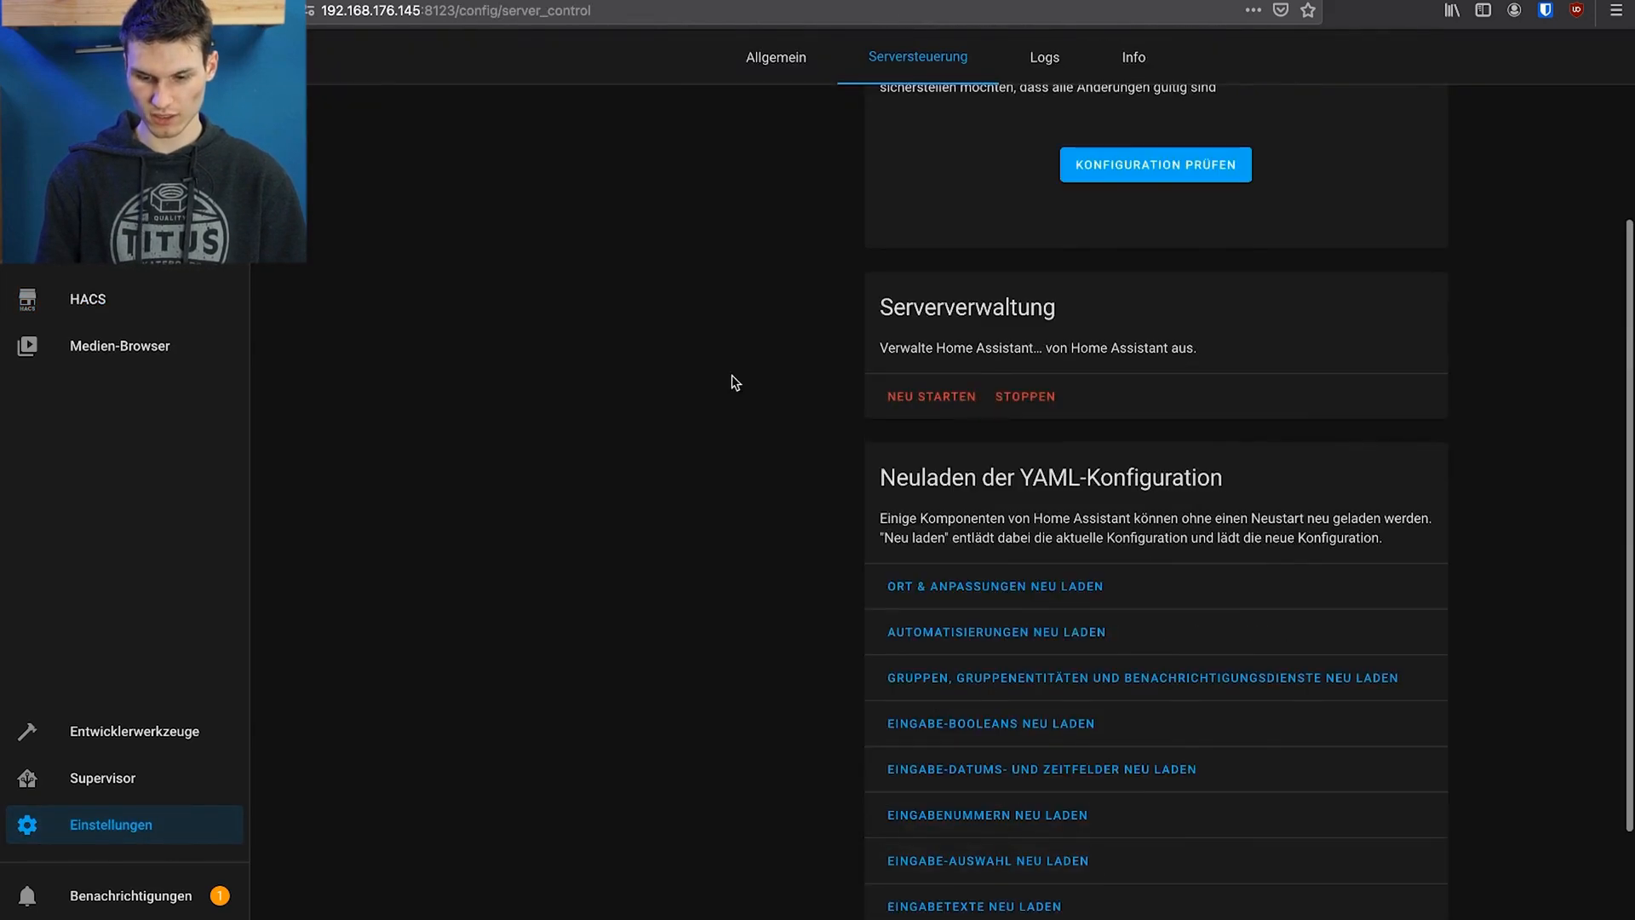
pyautogui.click(954, 397)
pyautogui.click(975, 582)
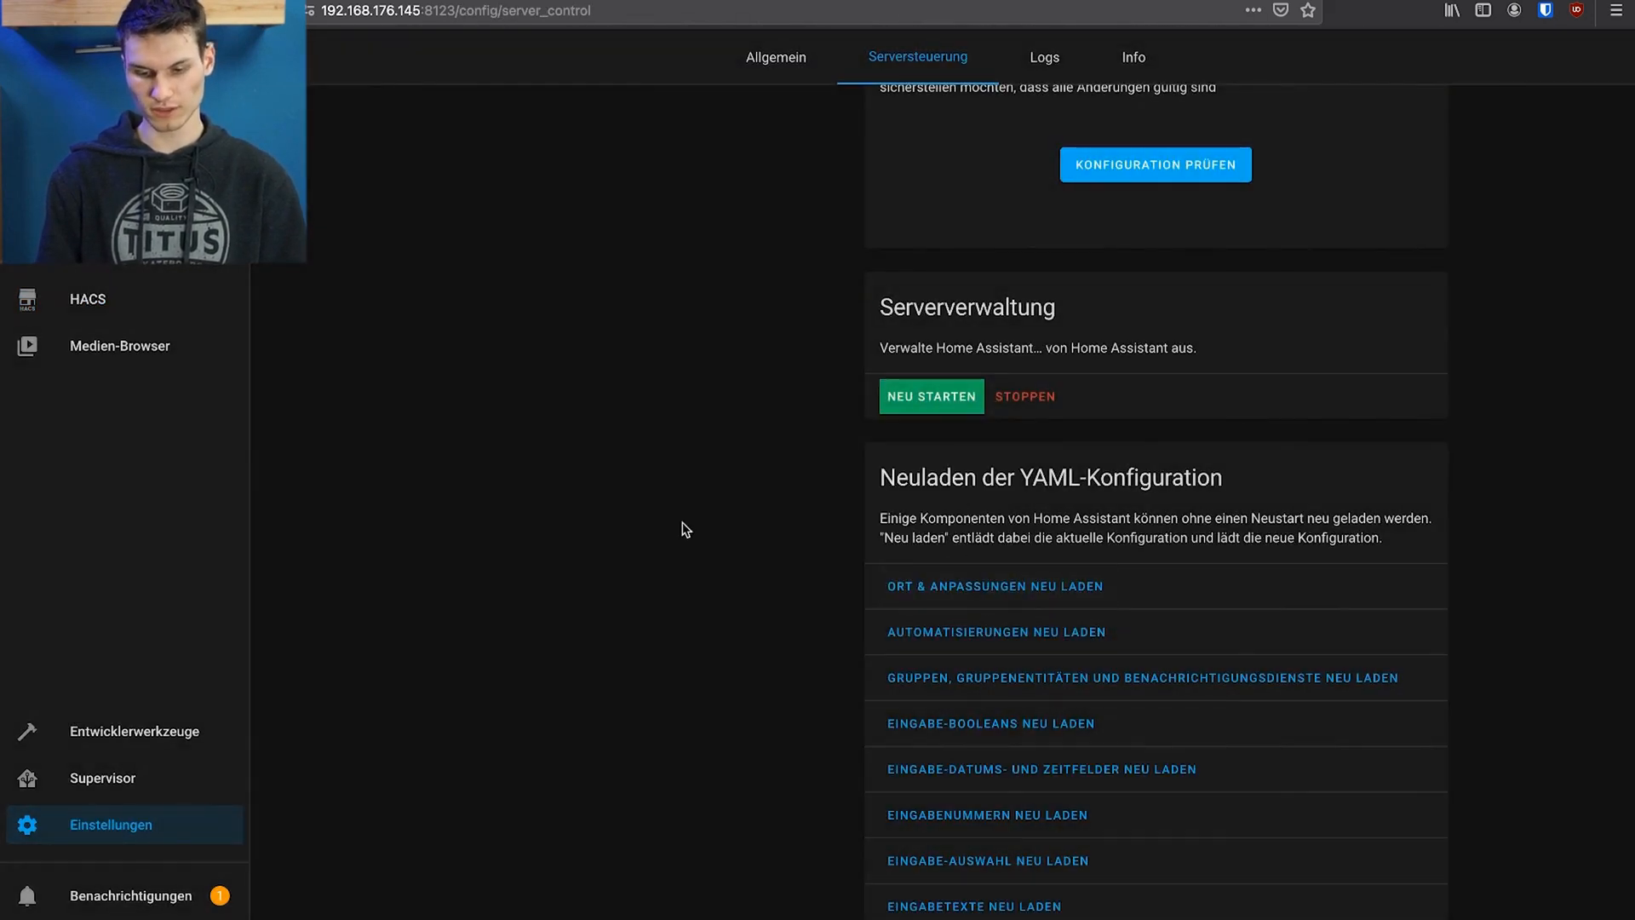
pyautogui.click(143, 302)
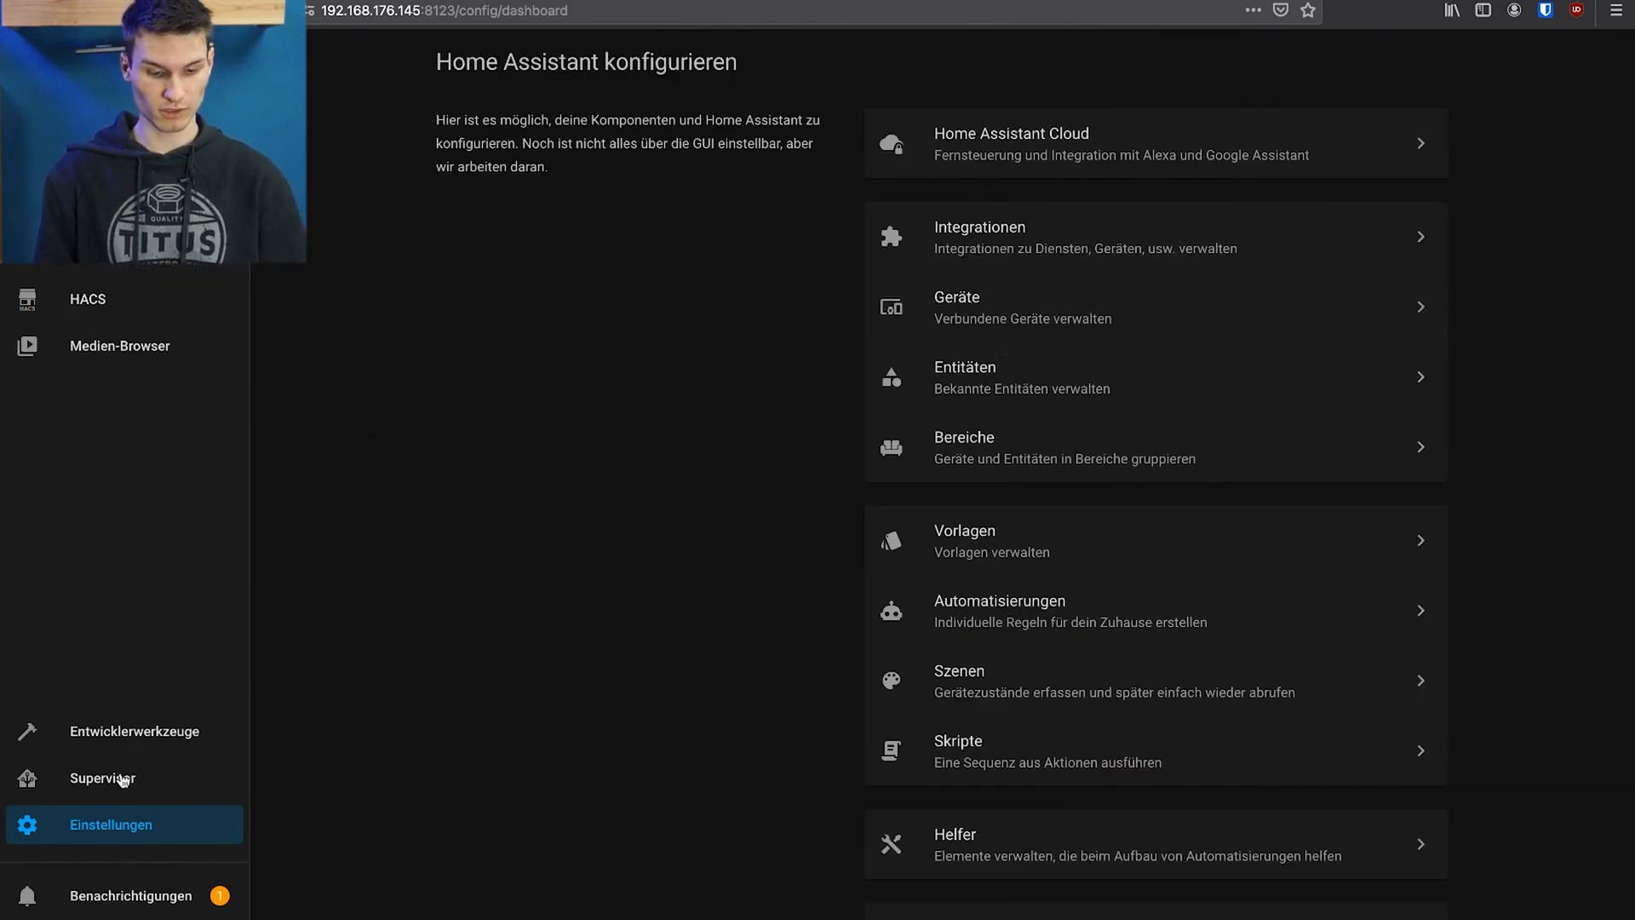
# Add the Adaptive Lighting integration from the integrations page, name the instance Büro and finish its setup
pyautogui.click(1004, 249)
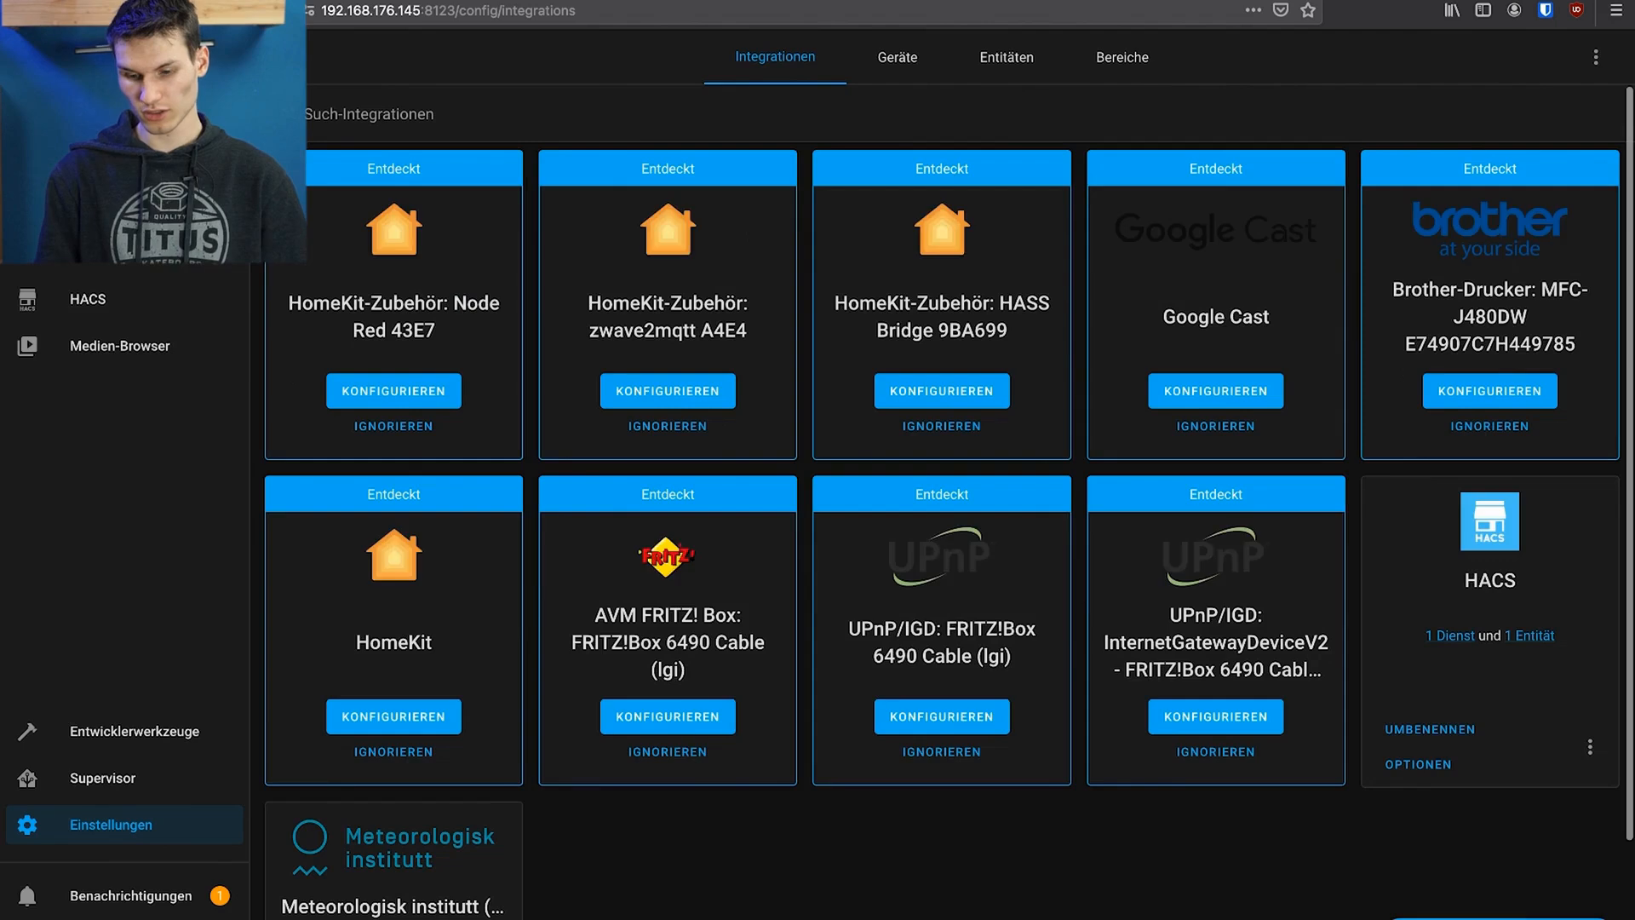
pyautogui.click(1500, 917)
pyautogui.write('ada')
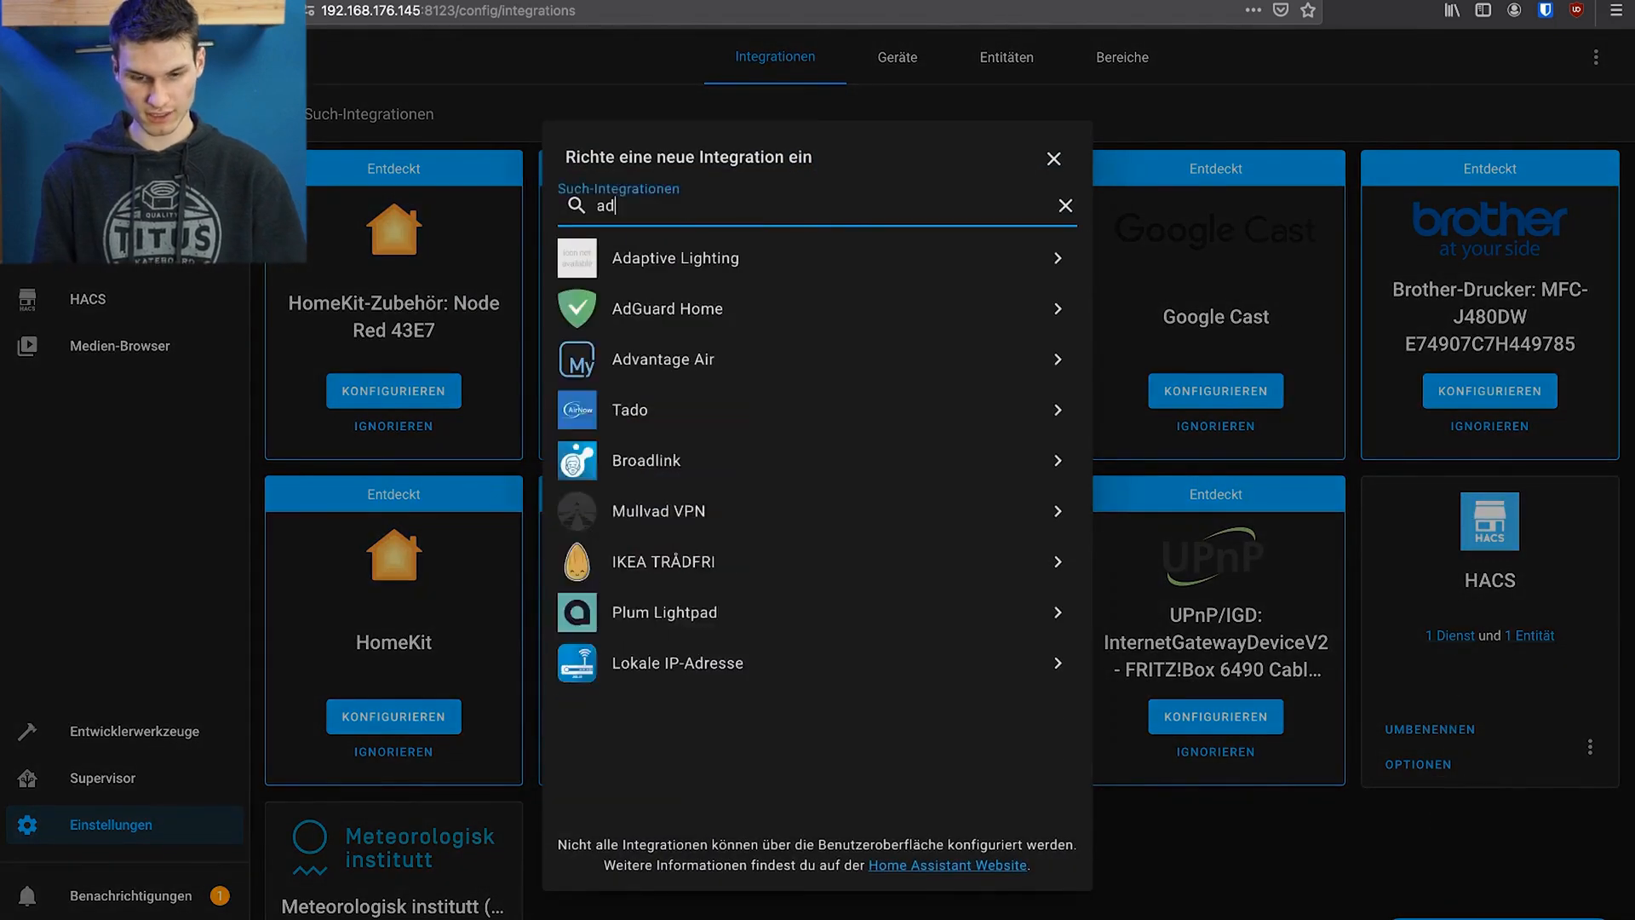
pyautogui.click(675, 260)
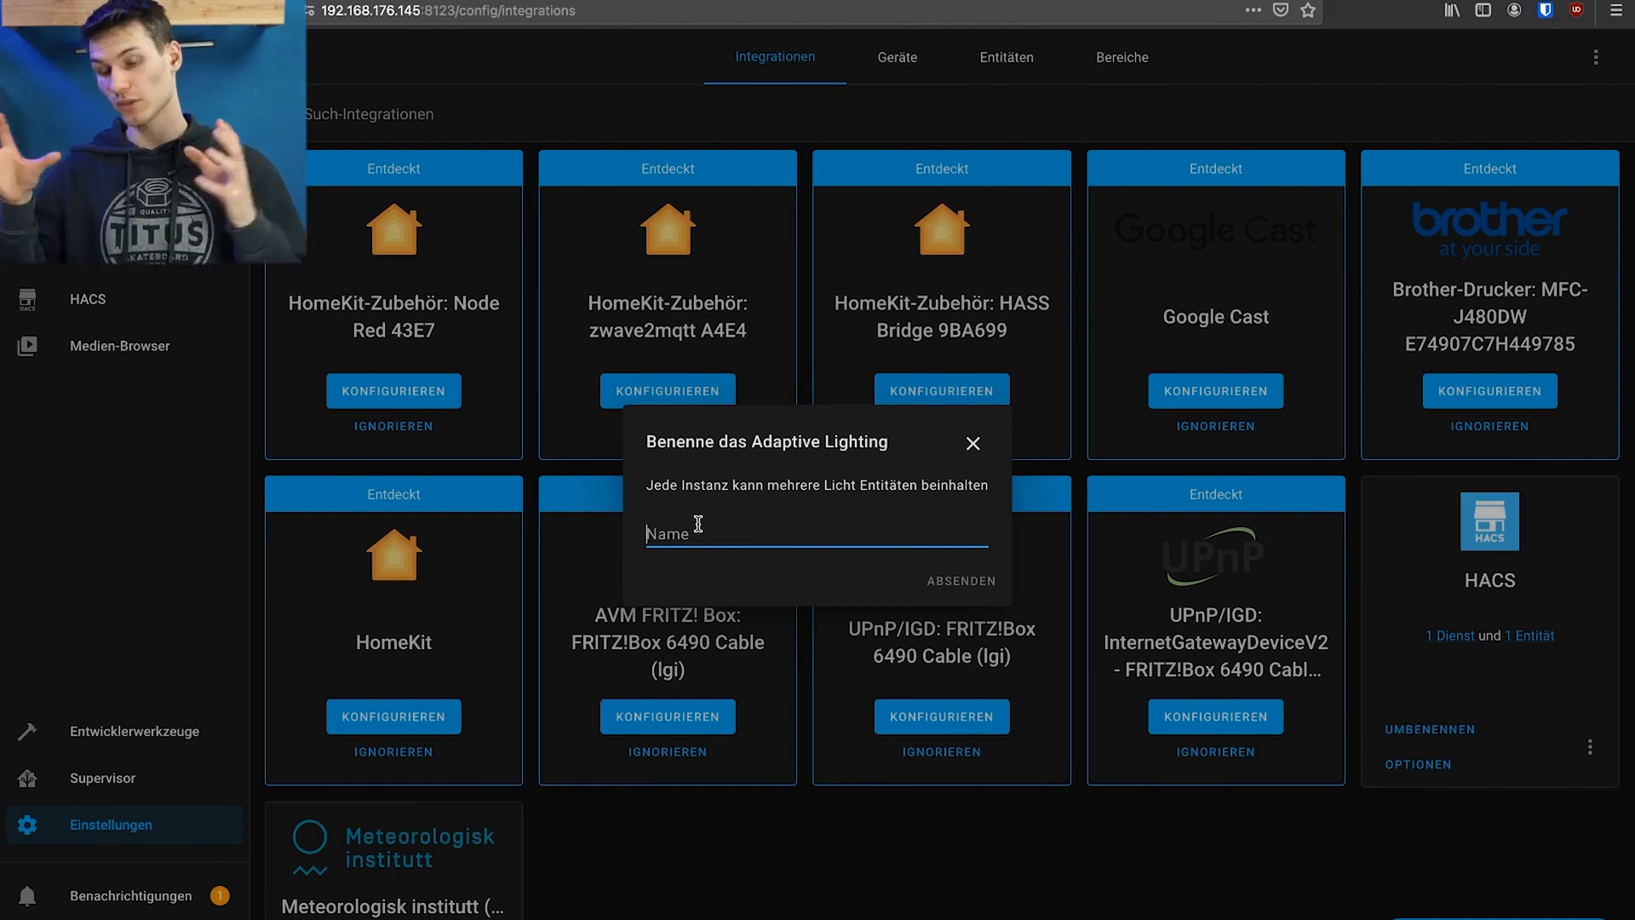
pyautogui.write('Büro')
pyautogui.click(945, 587)
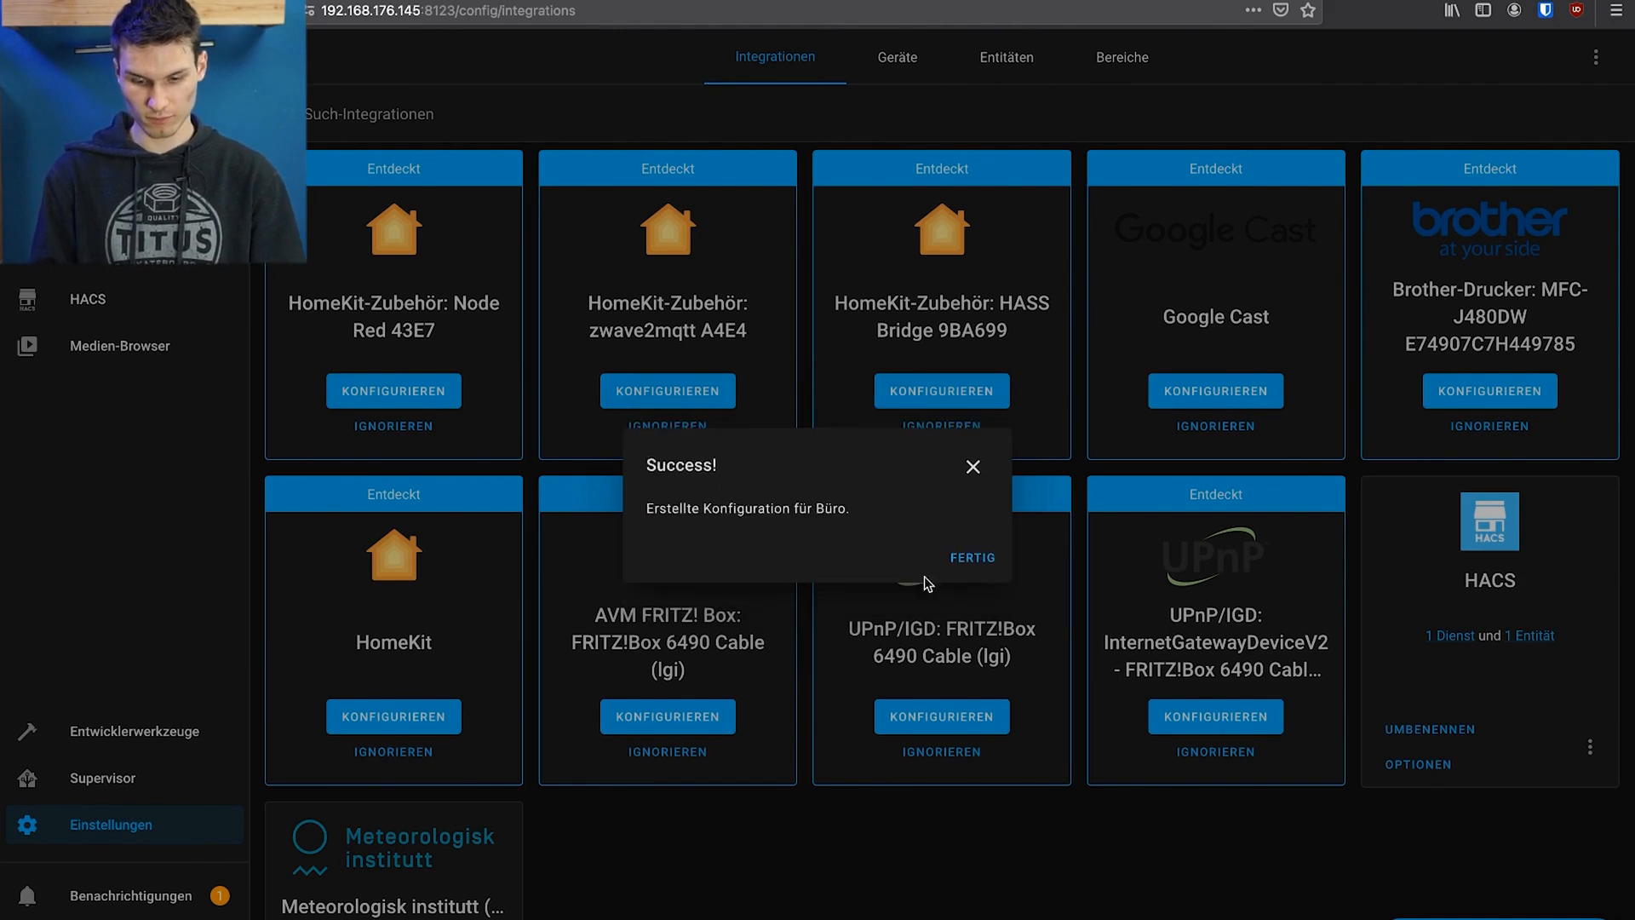
pyautogui.click(972, 556)
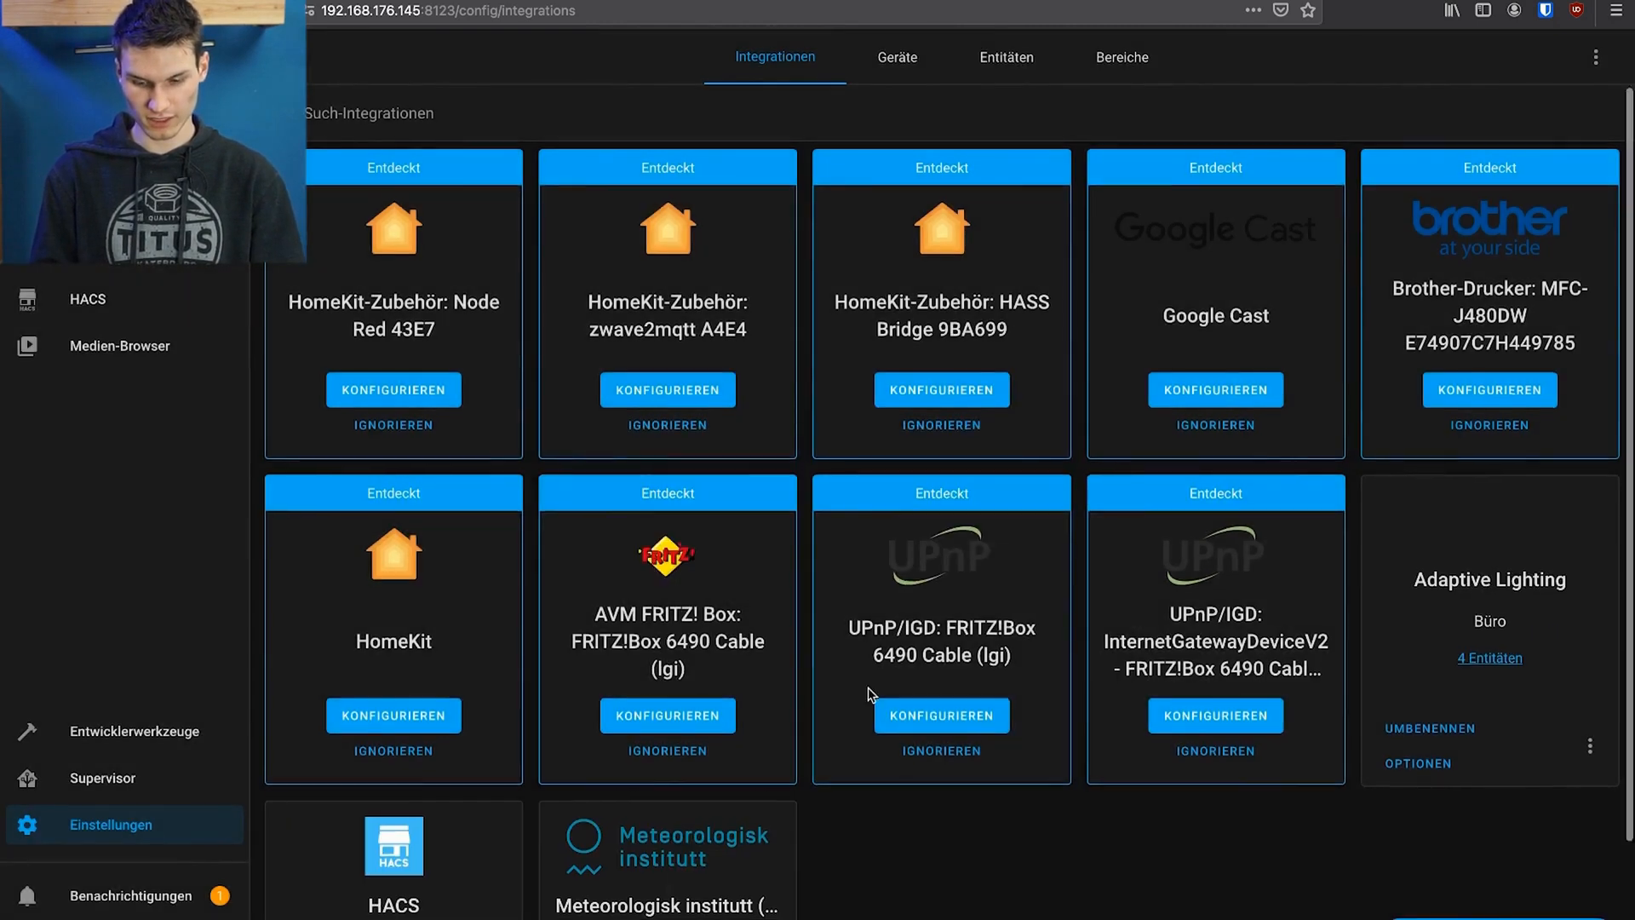
# Open the options of the Büro Adaptive Lighting entry and examine its transition, interval, brightness and color temperature settings
pyautogui.scroll(-3, 867, 687)
pyautogui.click(1439, 610)
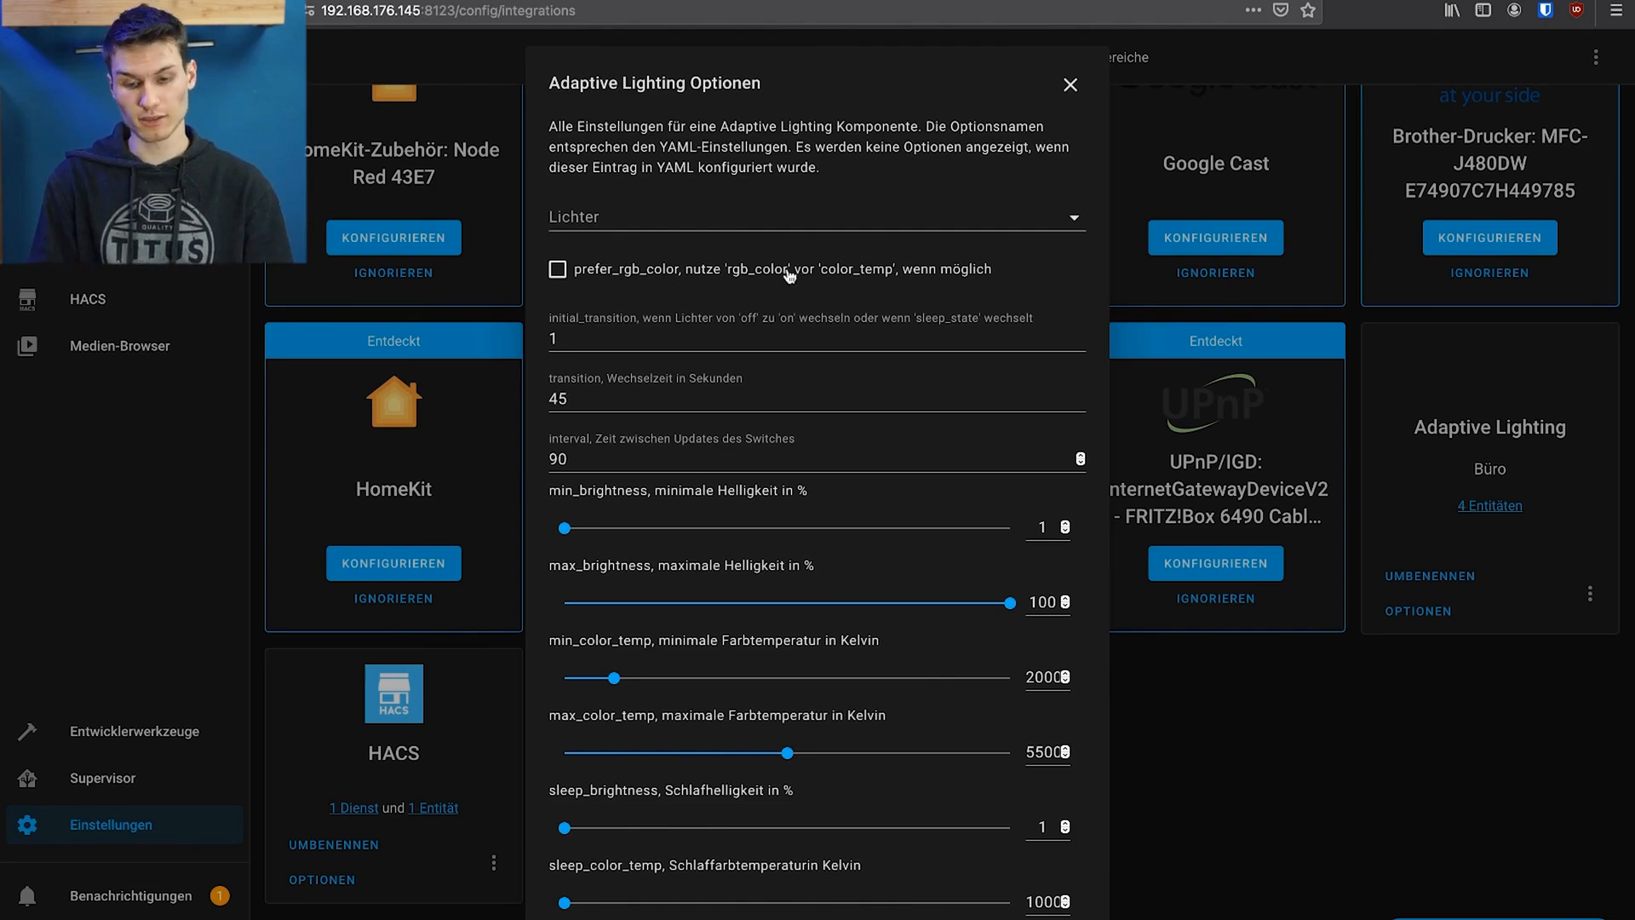
pyautogui.click(577, 323)
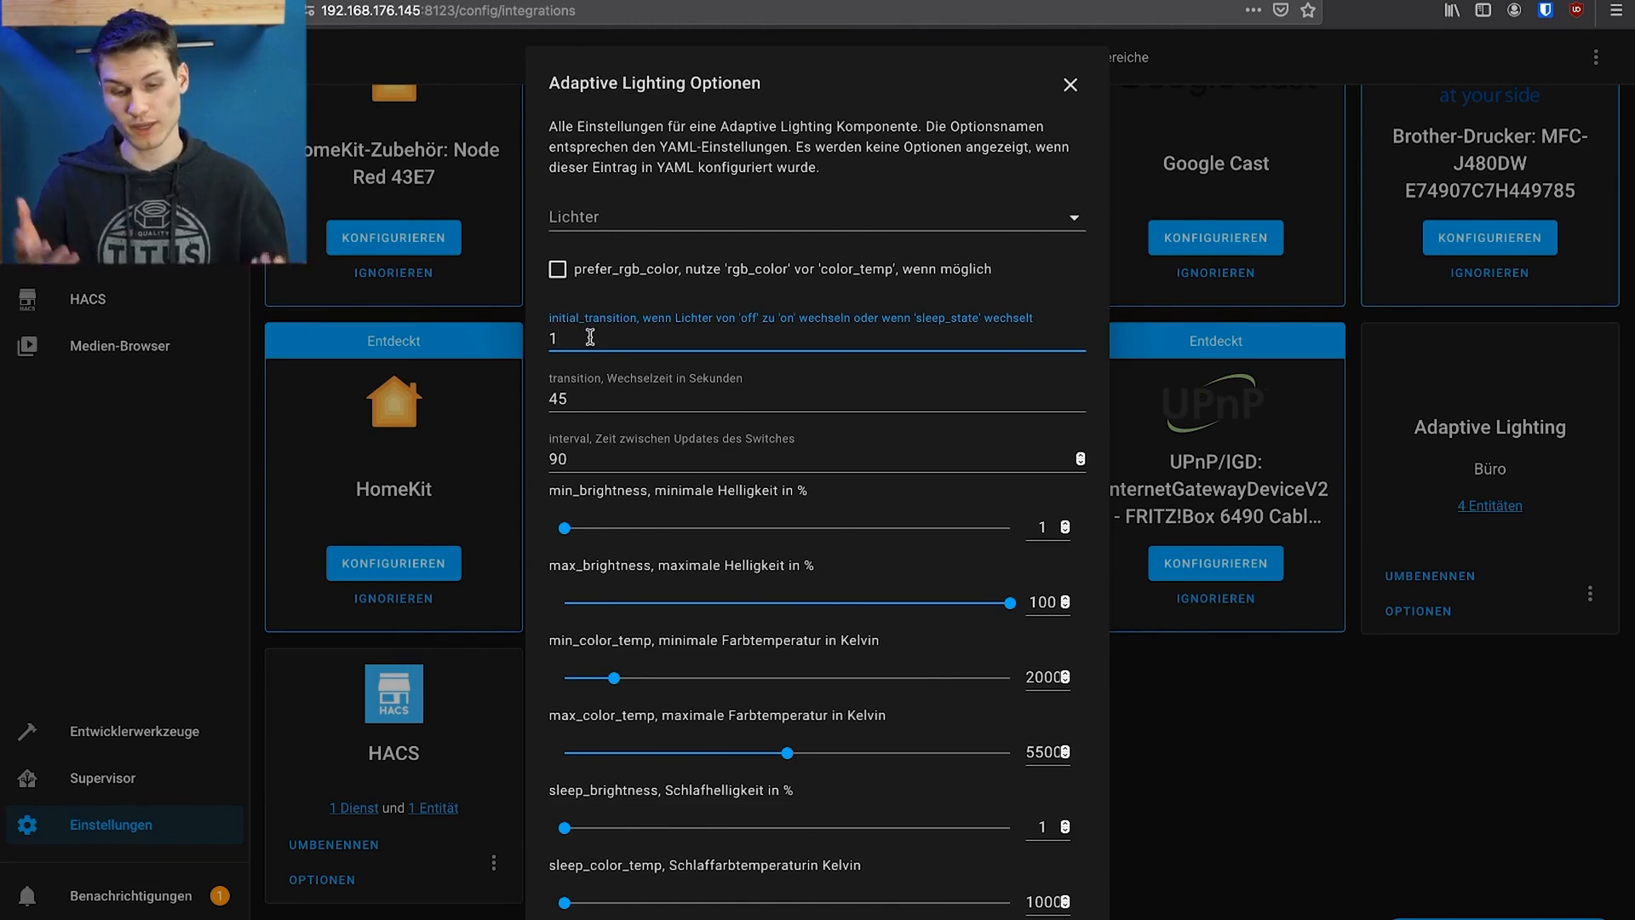
pyautogui.scroll(-3, 589, 406)
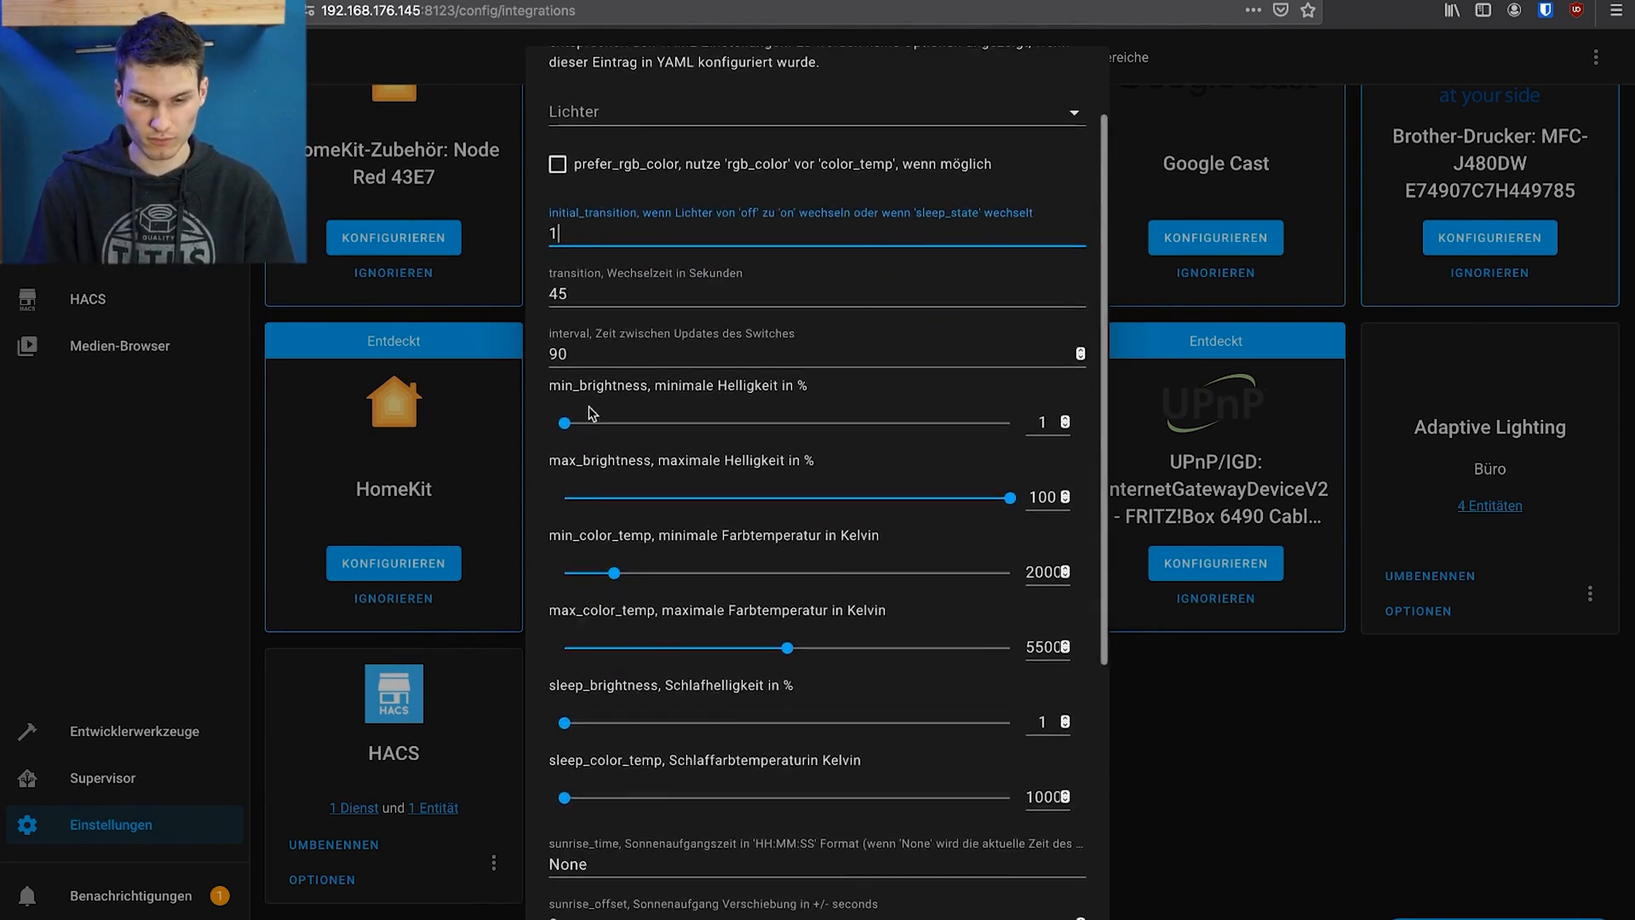
pyautogui.click(602, 295)
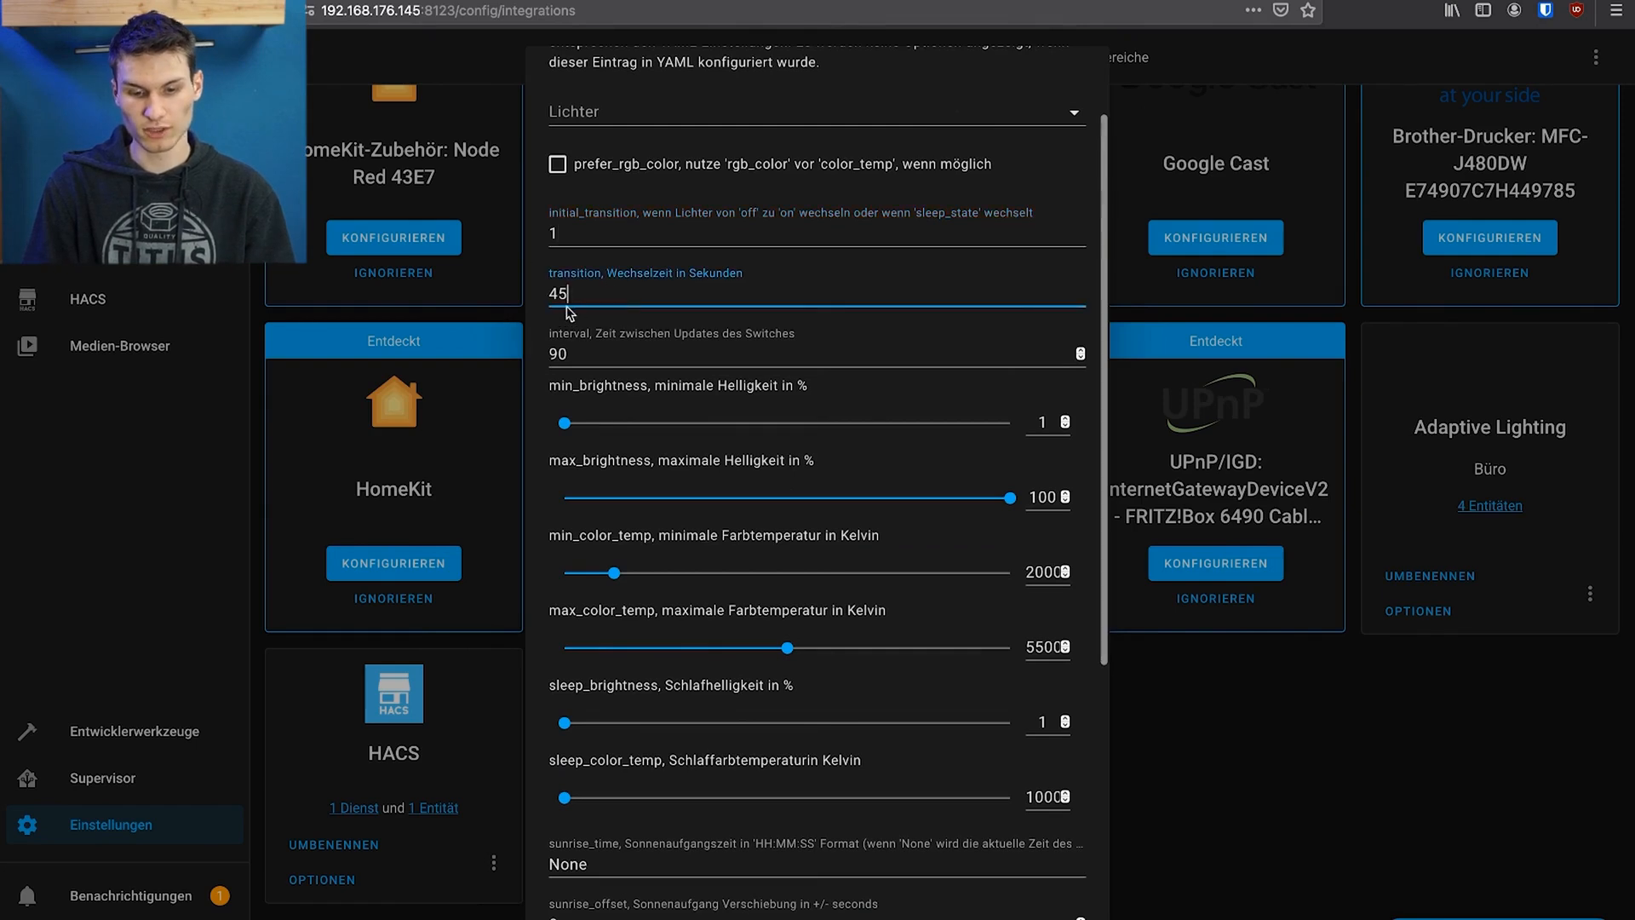
pyautogui.click(633, 364)
pyautogui.scroll(-3, 626, 349)
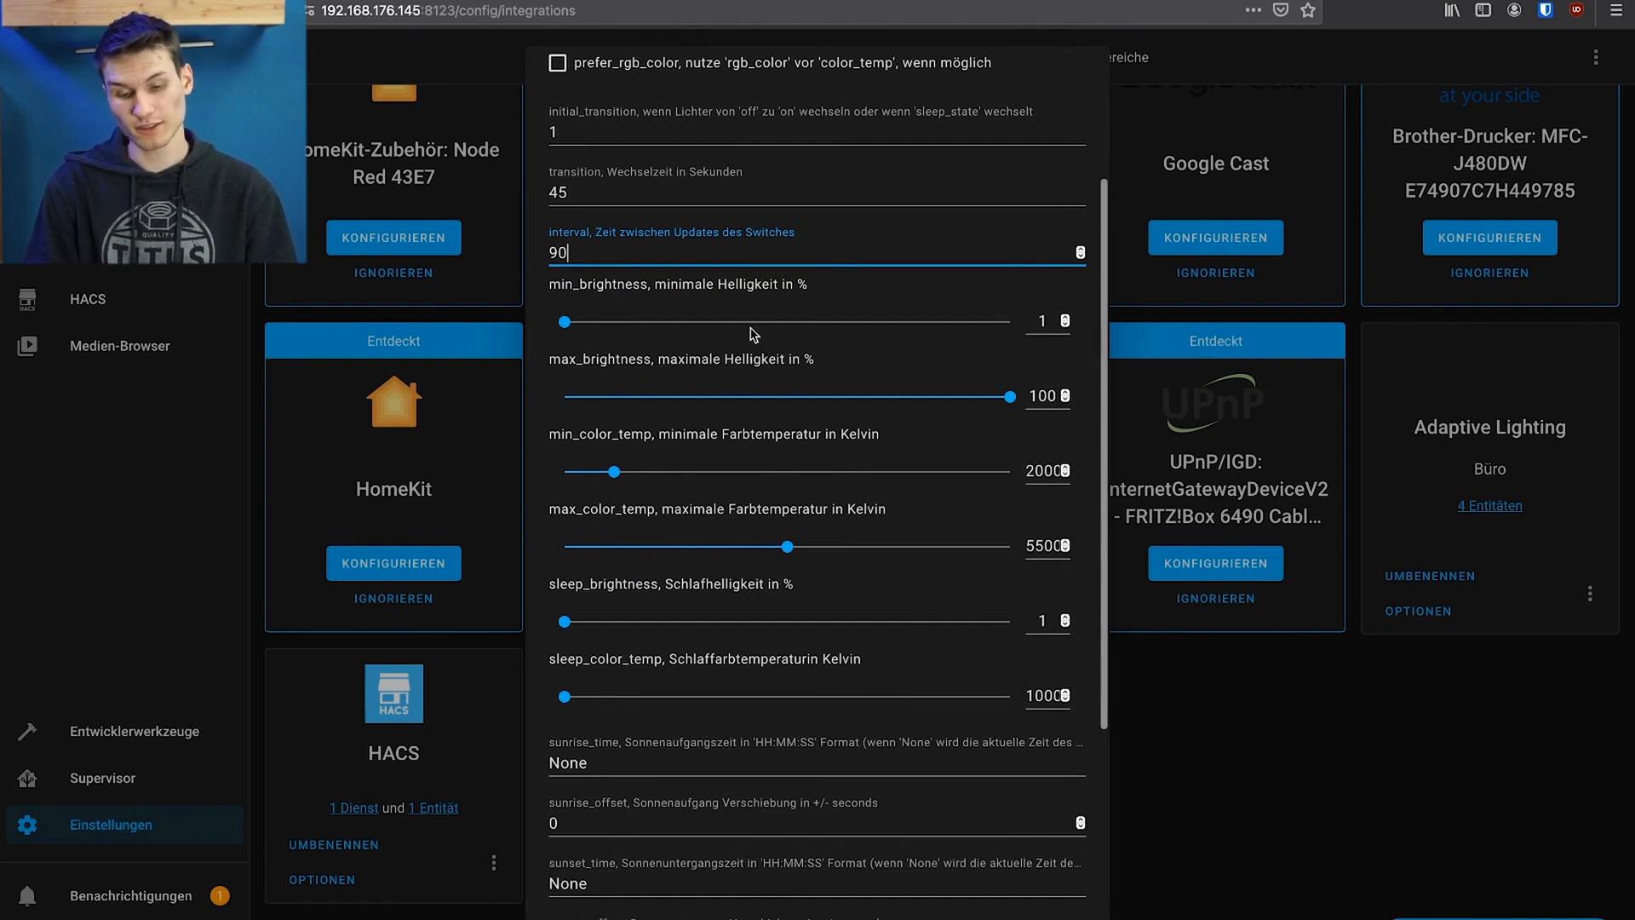
pyautogui.scroll(-5, 766, 332)
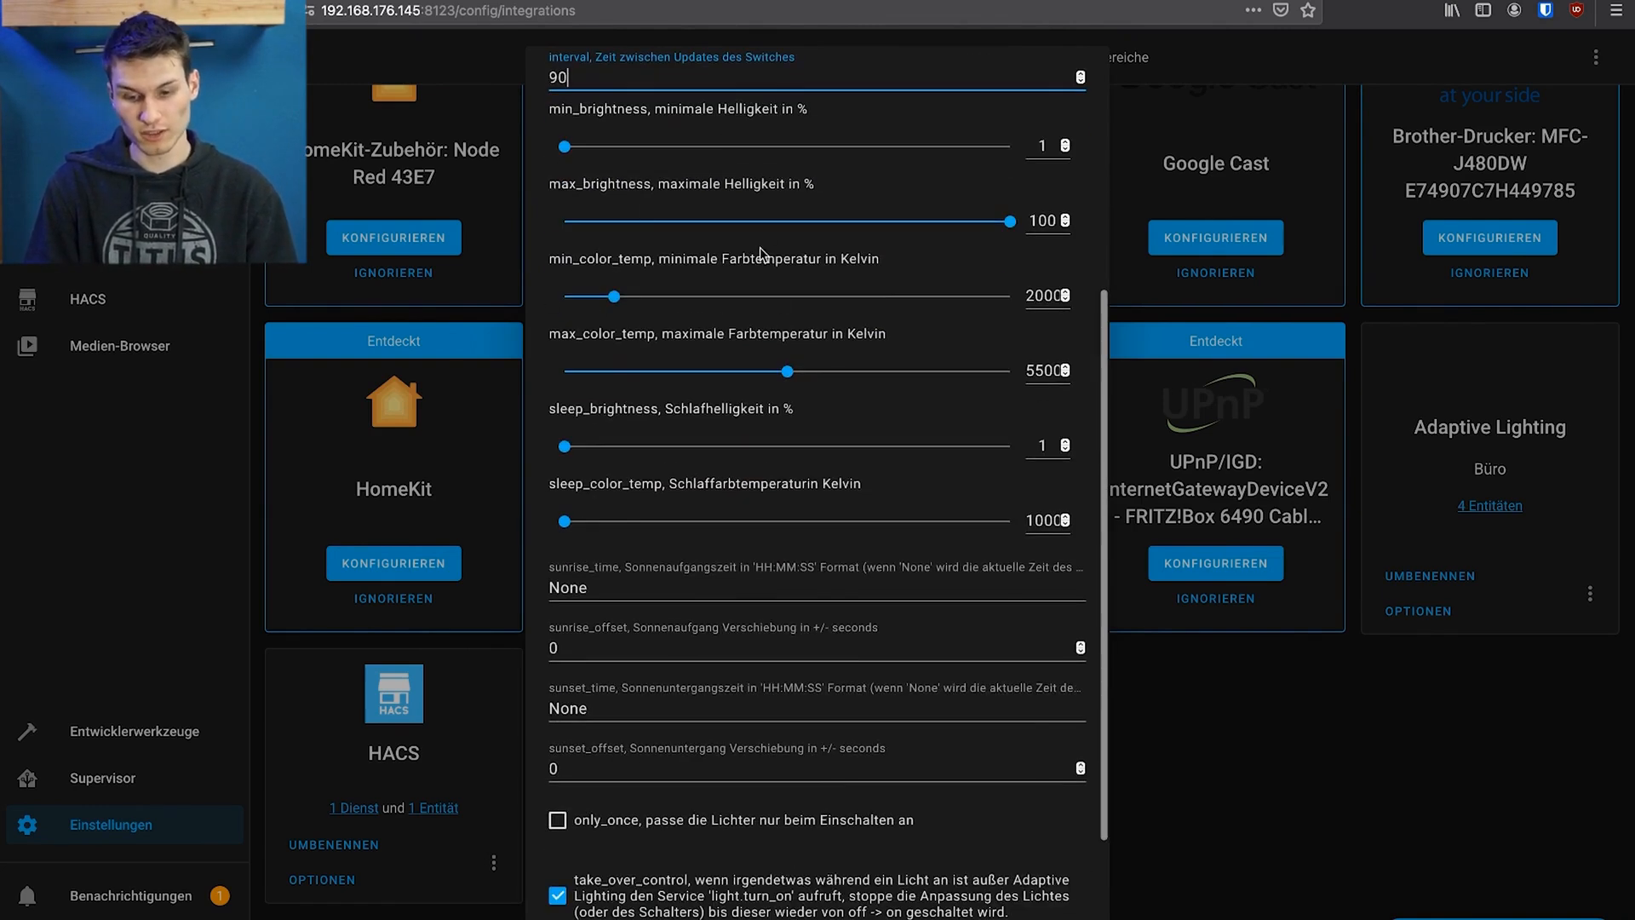
pyautogui.scroll(-3, 678, 361)
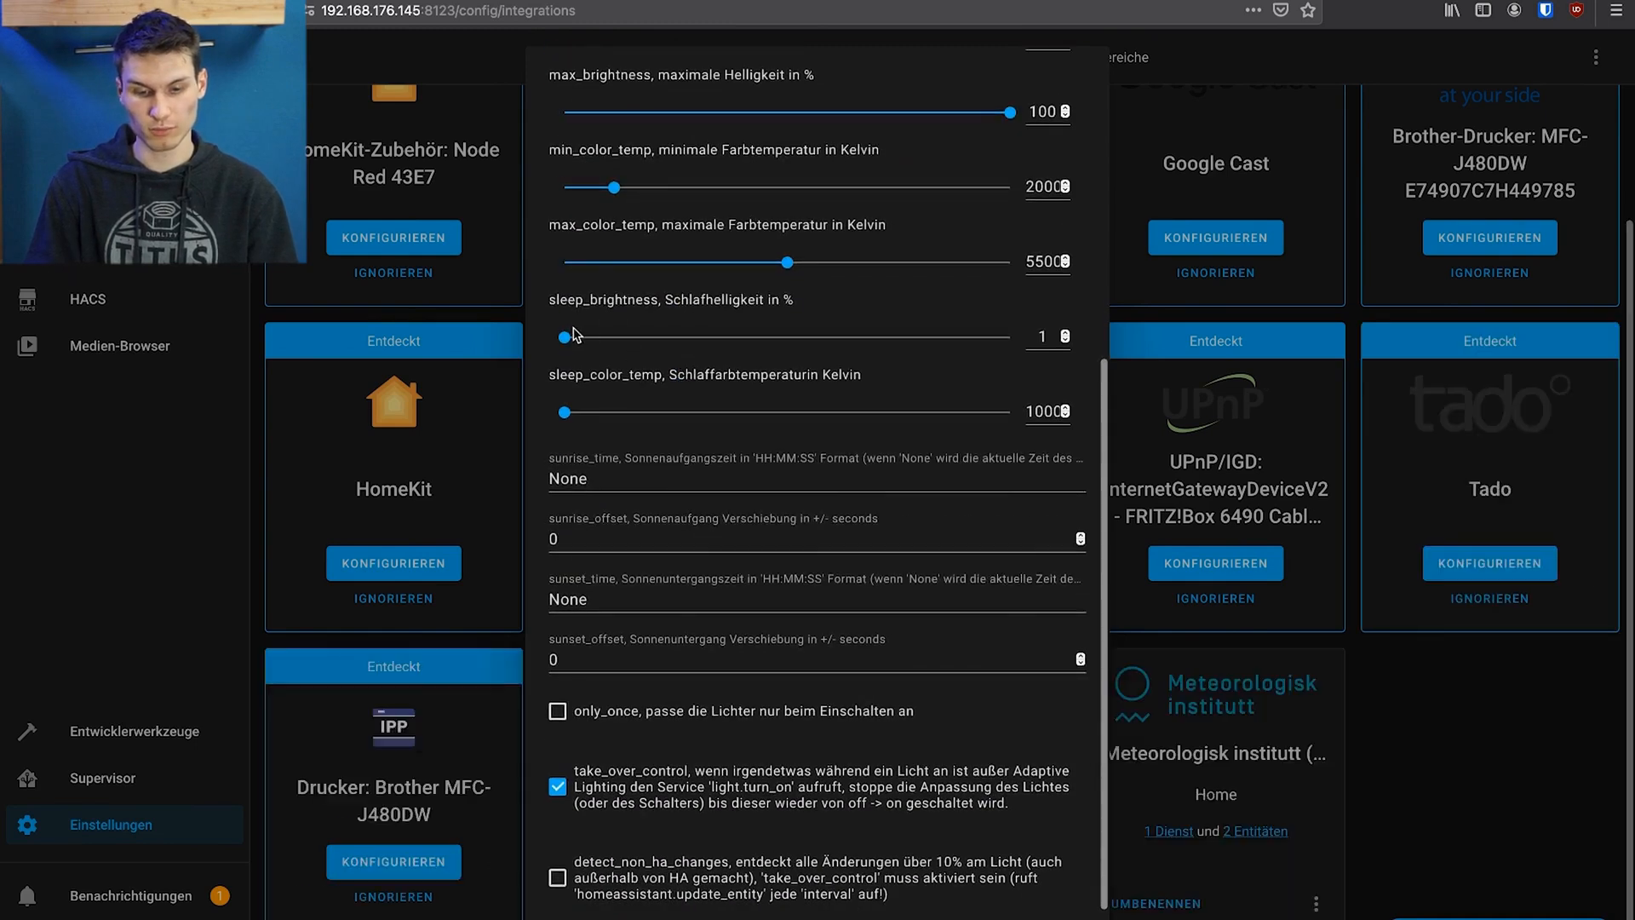
pyautogui.scroll(-2, 631, 332)
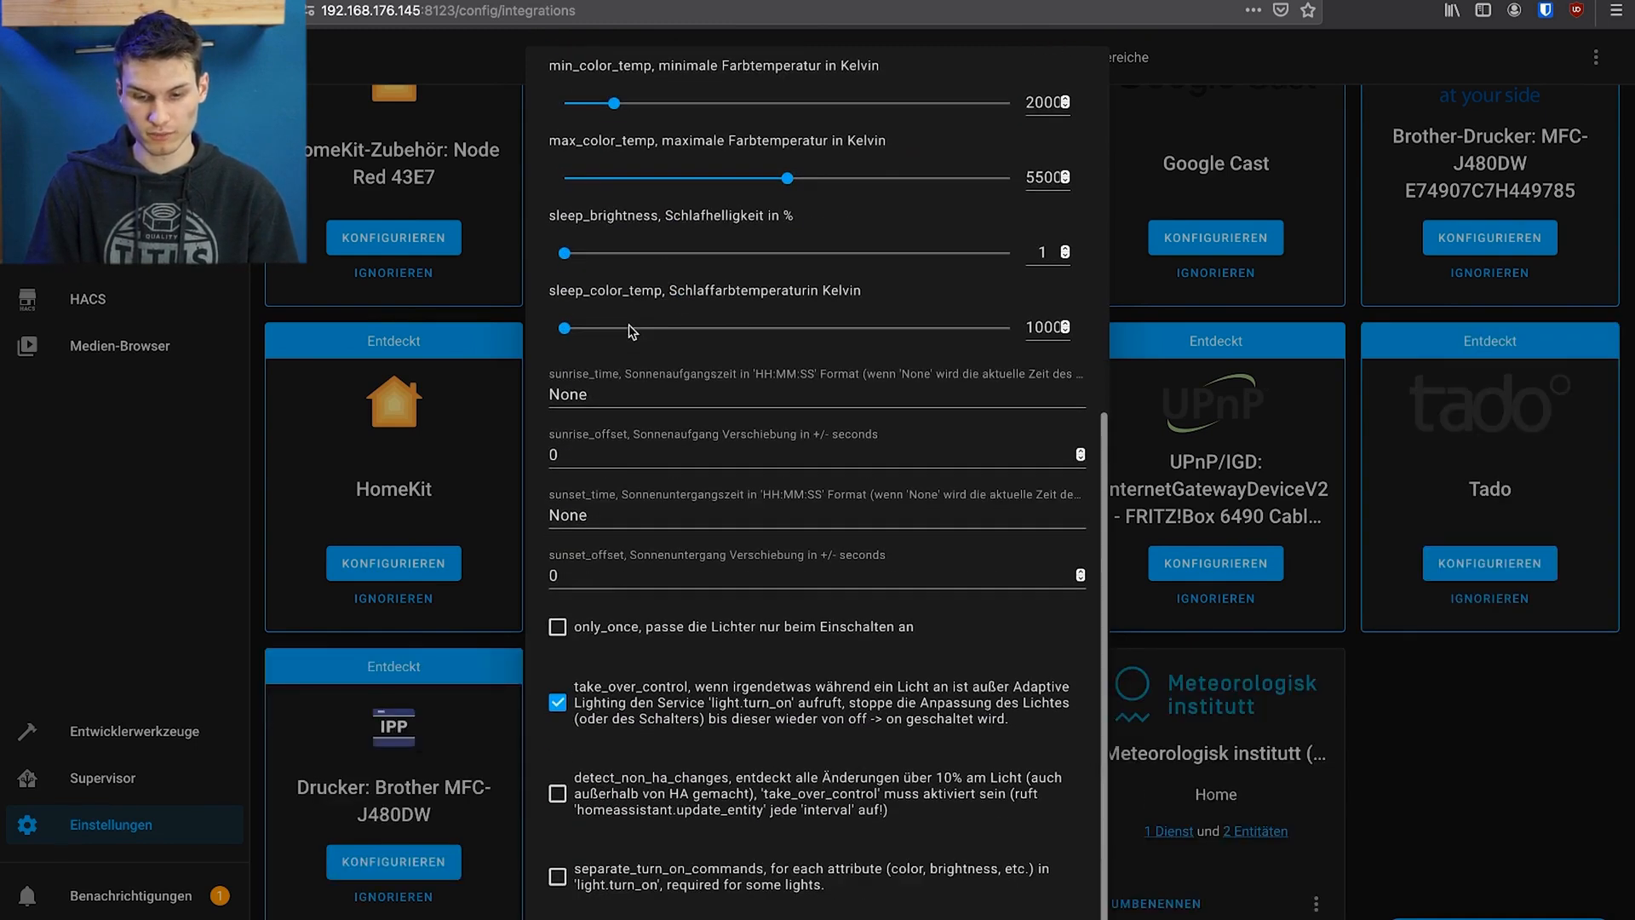
# Examine the sleep color temperature, the sunrise and sunset time and offset fields, and the remaining checkbox options
pyautogui.doubleClick(671, 289)
pyautogui.click(757, 291)
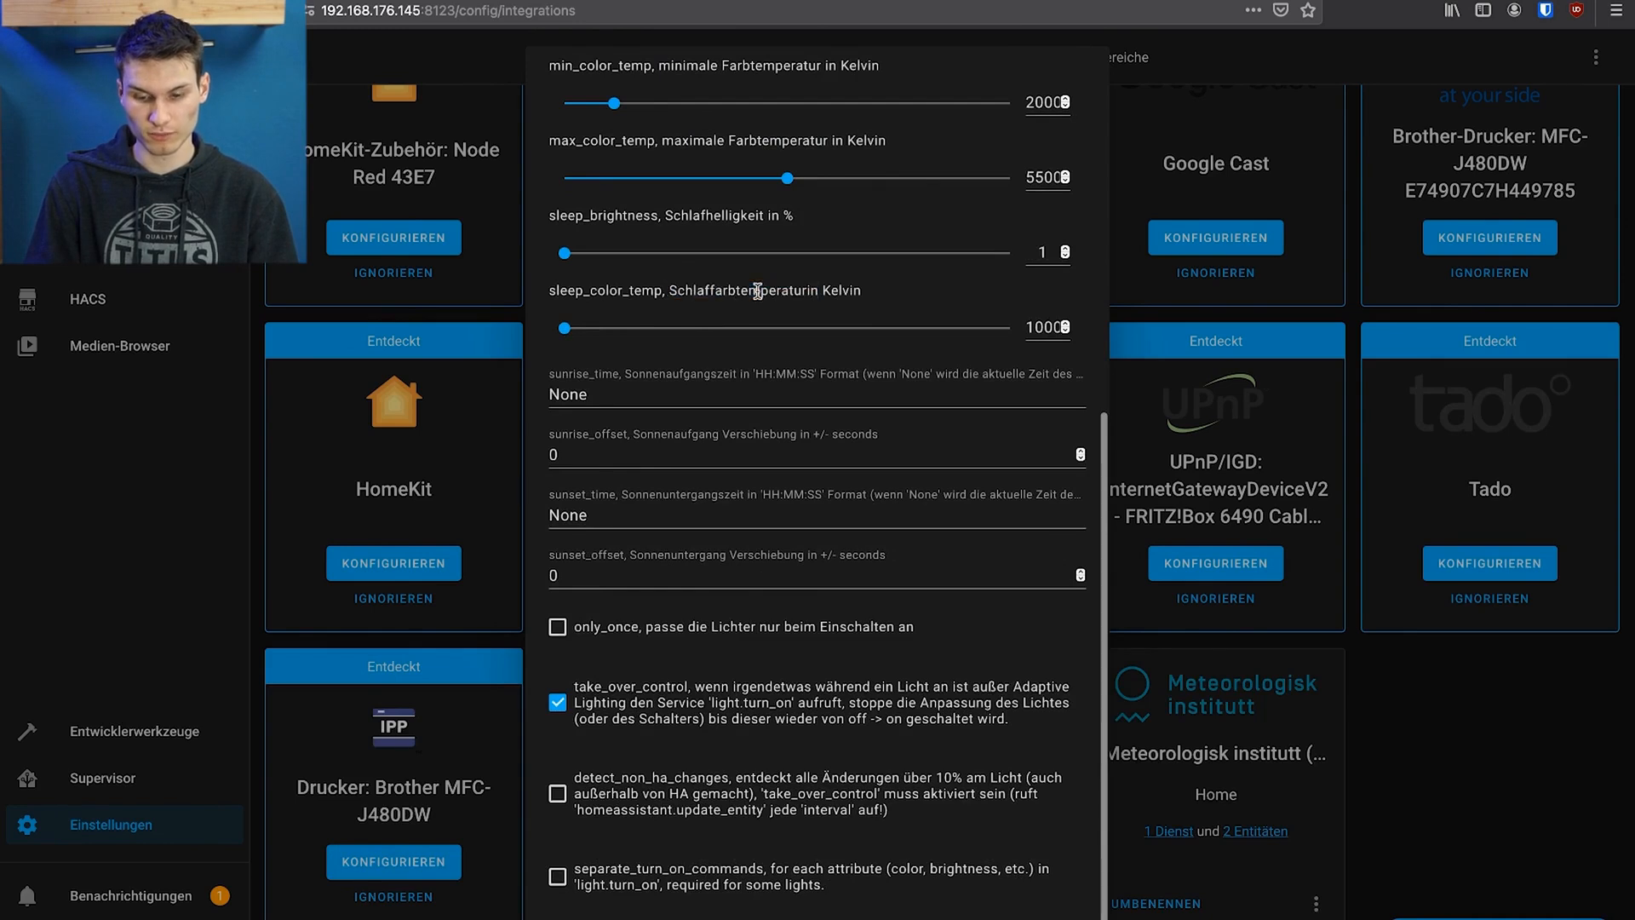
pyautogui.click(592, 385)
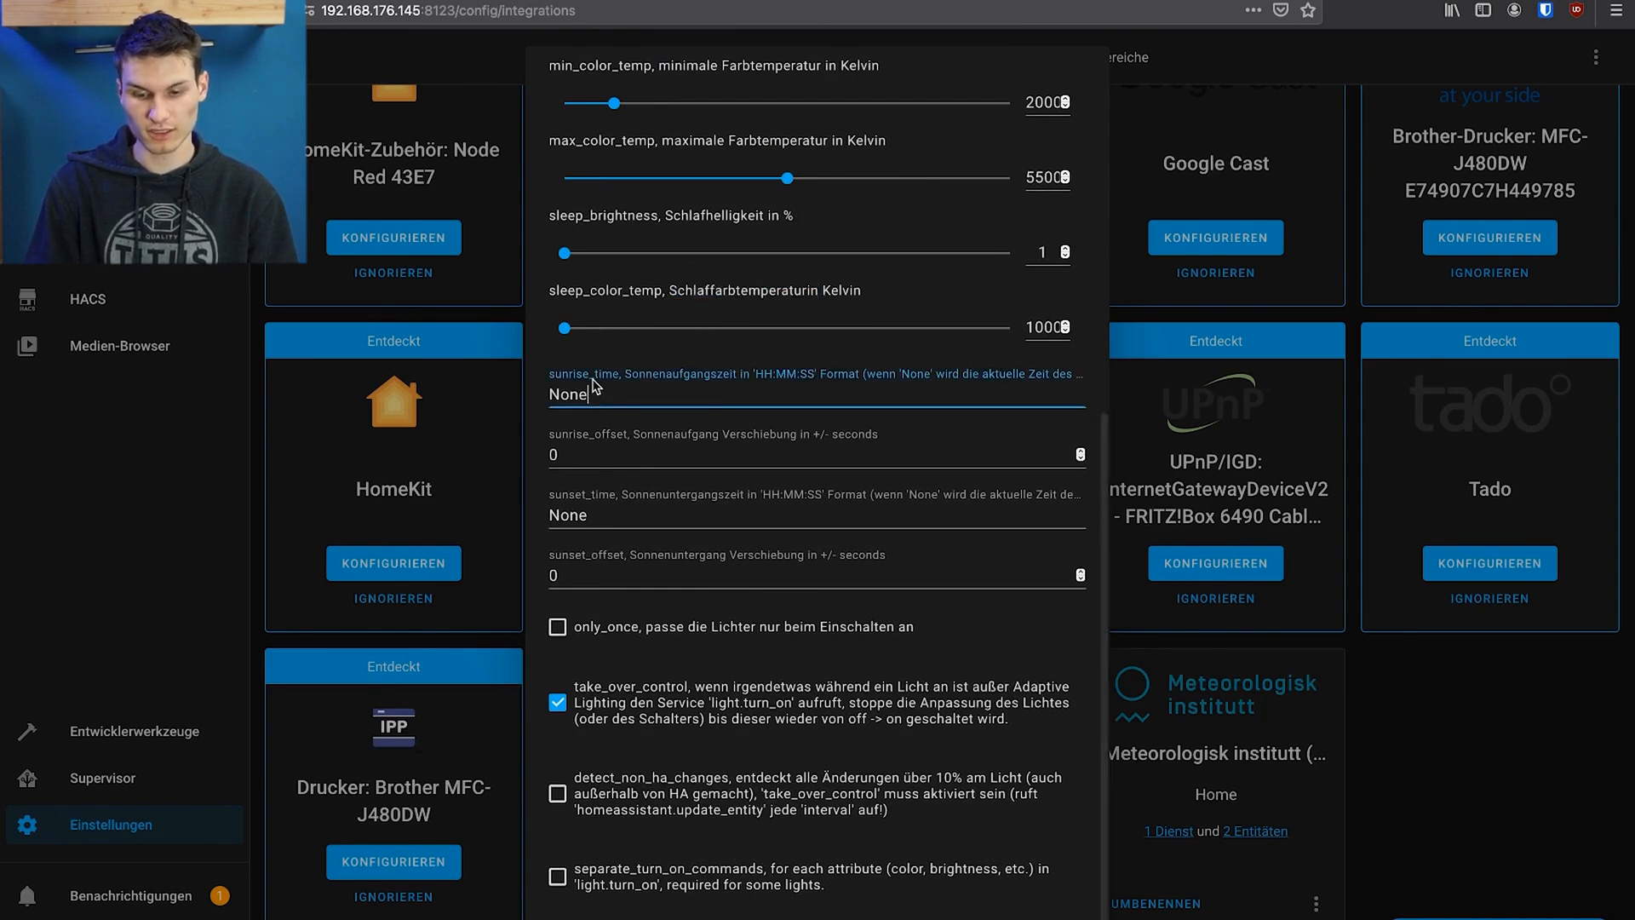
pyautogui.click(577, 463)
pyautogui.click(579, 515)
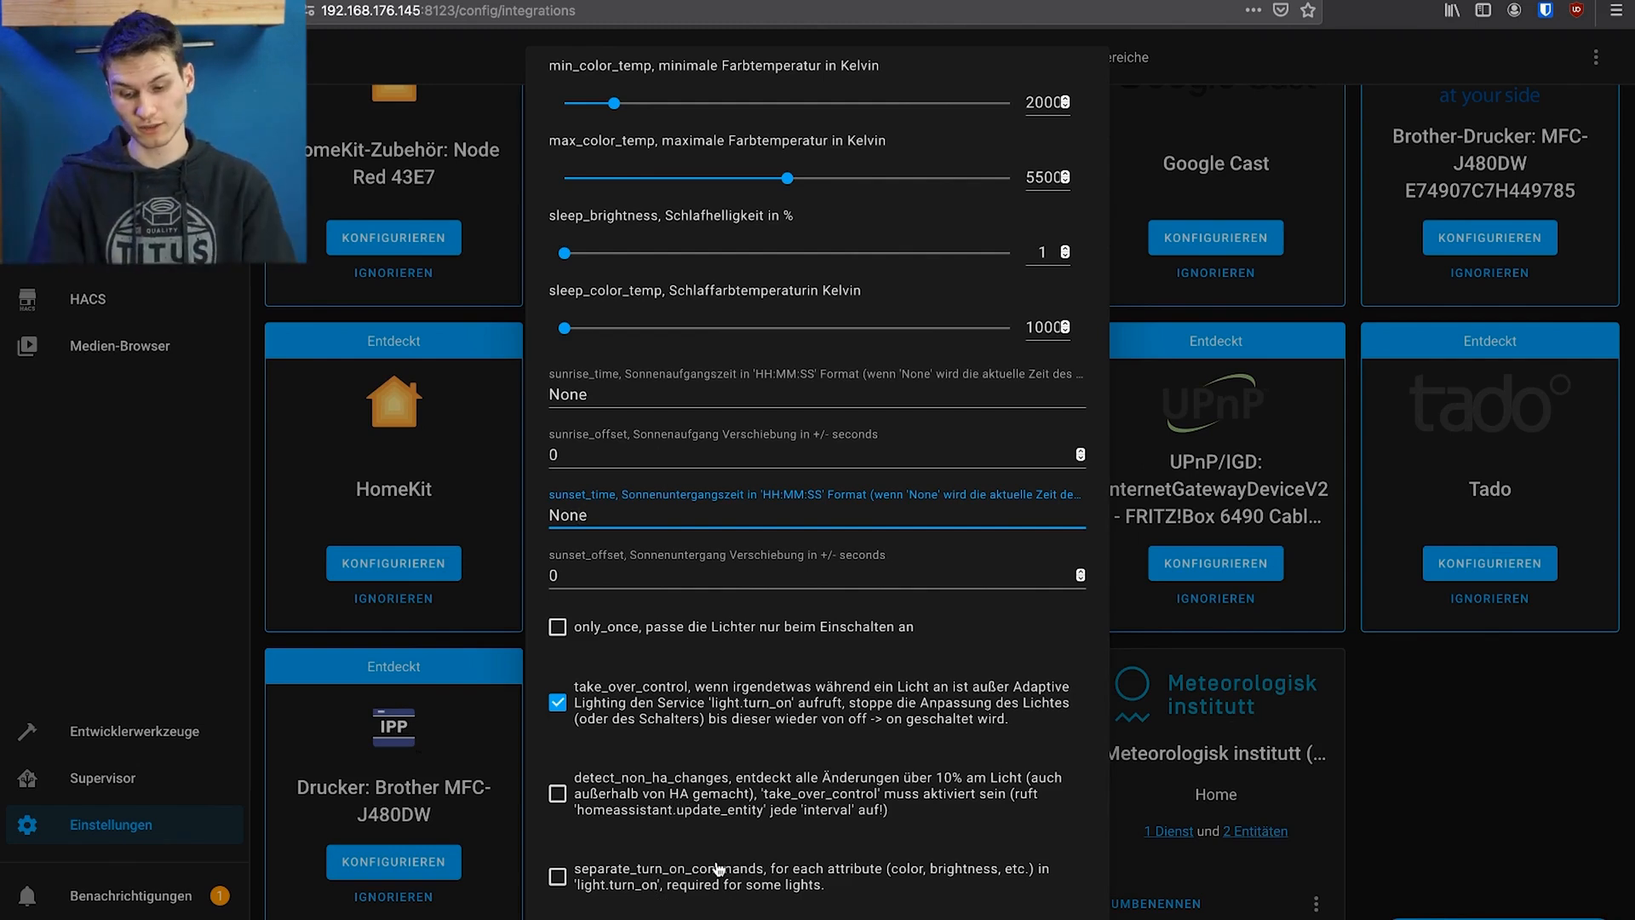
# Raise the min_brightness value in the Adaptive Lighting options of Büro
pyautogui.scroll(6, 843, 711)
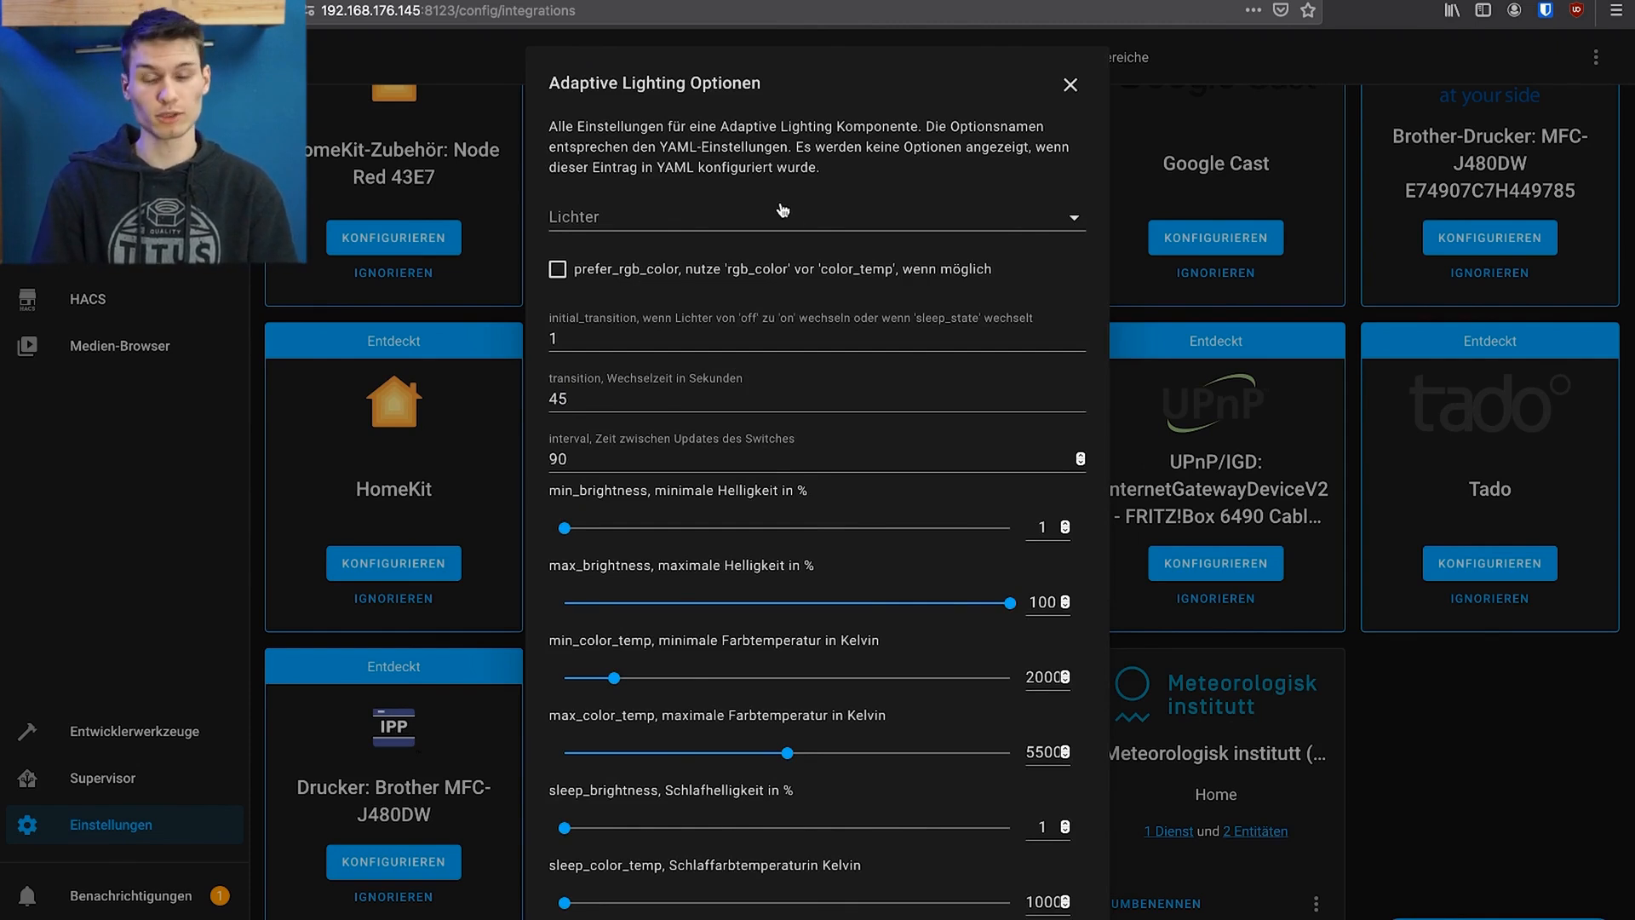
pyautogui.scroll(-6, 877, 388)
pyautogui.scroll(4, 886, 476)
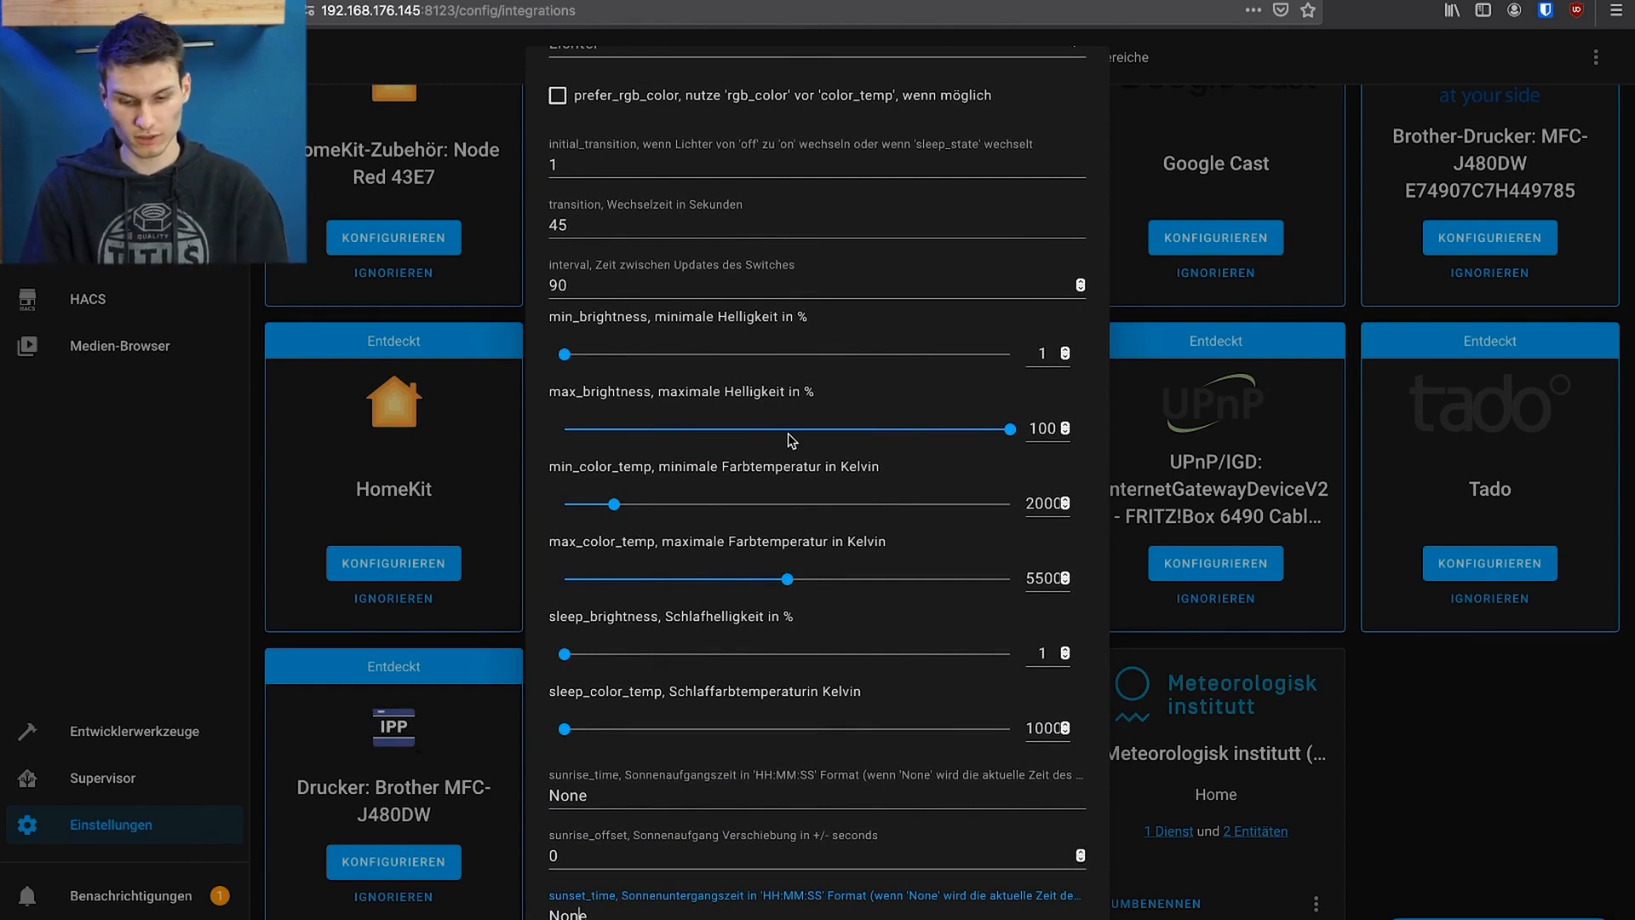
pyautogui.scroll(-2, 789, 432)
pyautogui.moveTo(565, 224); pyautogui.dragTo(745, 223)
pyautogui.scroll(-3, 922, 814)
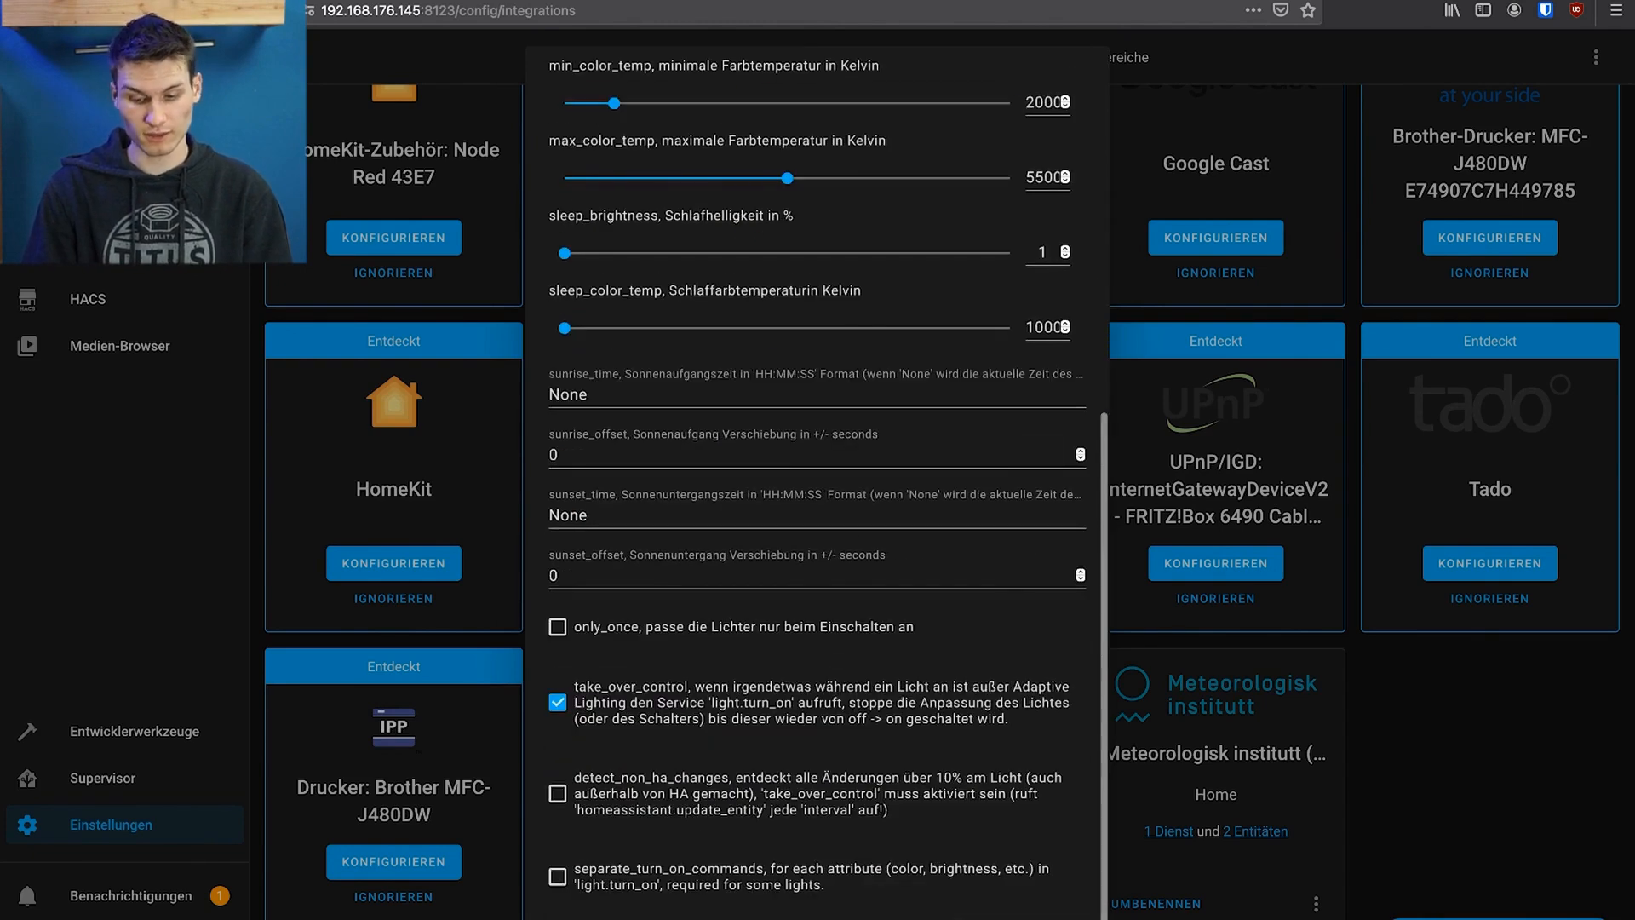